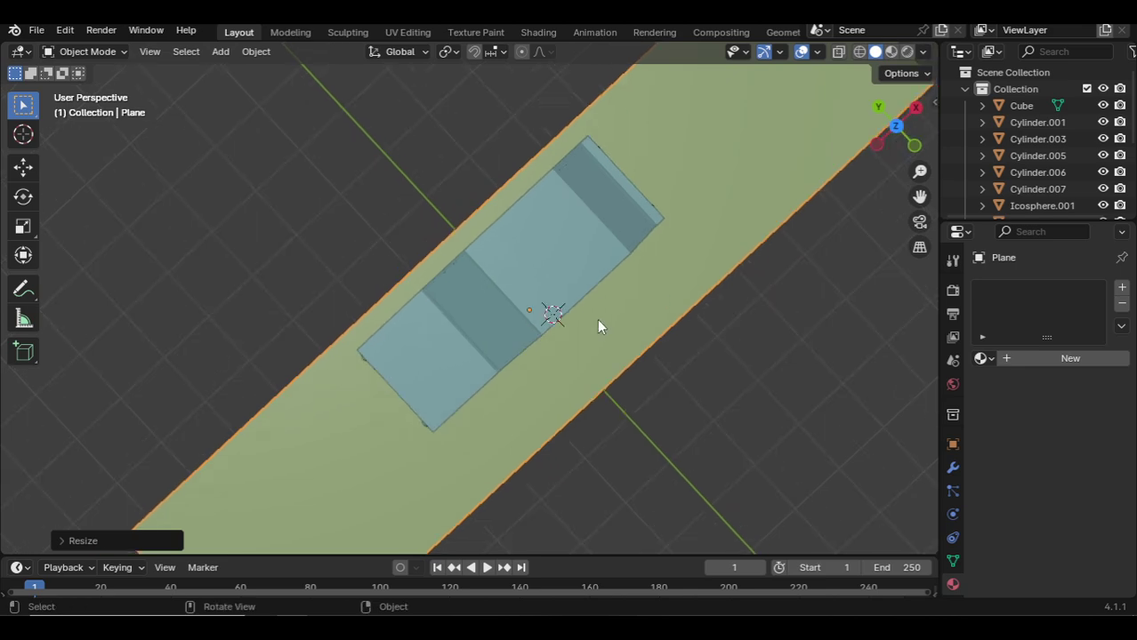
- Move the ground plane about 0.7 m along Y so that it is centred under the car
{"action": "middle_click_drag", "start_coordinate": [591, 343], "coordinate": [498, 318], "text": "shift"}
{"action": "key", "text": "KP_7"}
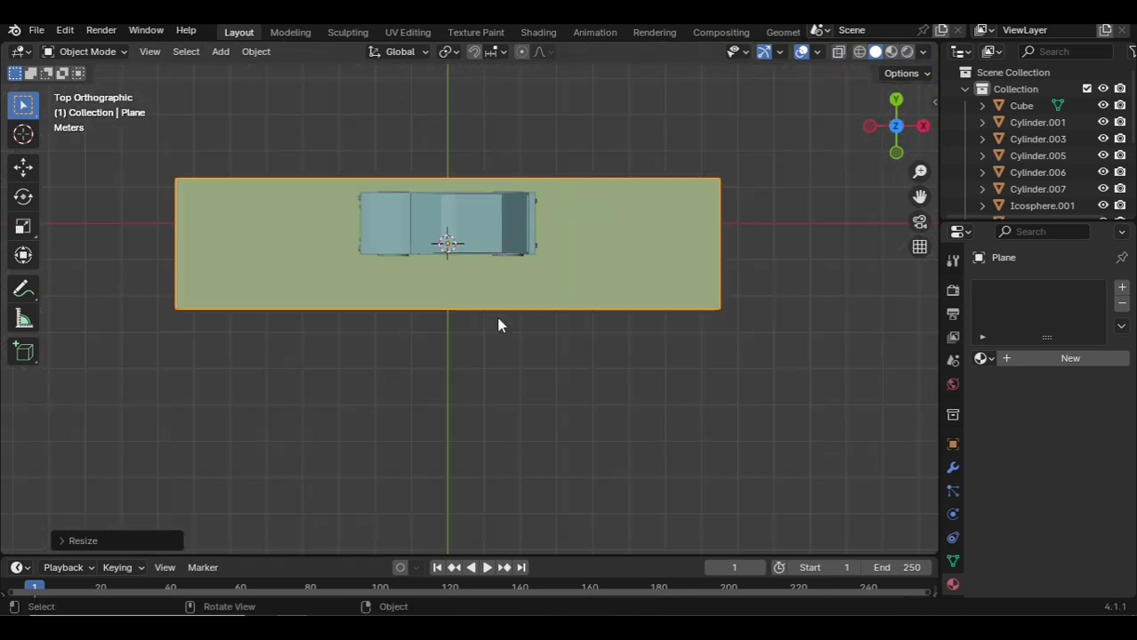
{"action": "key", "text": "g"}
{"action": "key", "text": "y"}
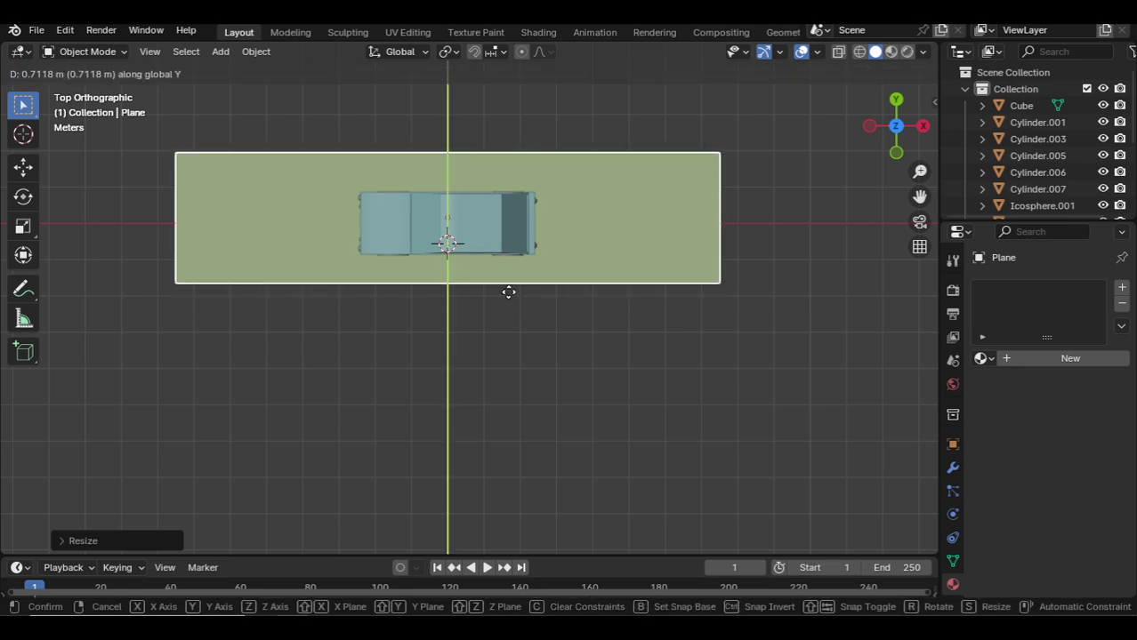
{"action": "left_click", "coordinate": [508, 291]}
- Stretch the ground plane along X so it extends far beyond both ends of the car
{"action": "key", "text": "s"}
{"action": "key", "text": "x"}
{"action": "left_click", "coordinate": [606, 299]}
{"action": "left_click", "coordinate": [546, 390]}
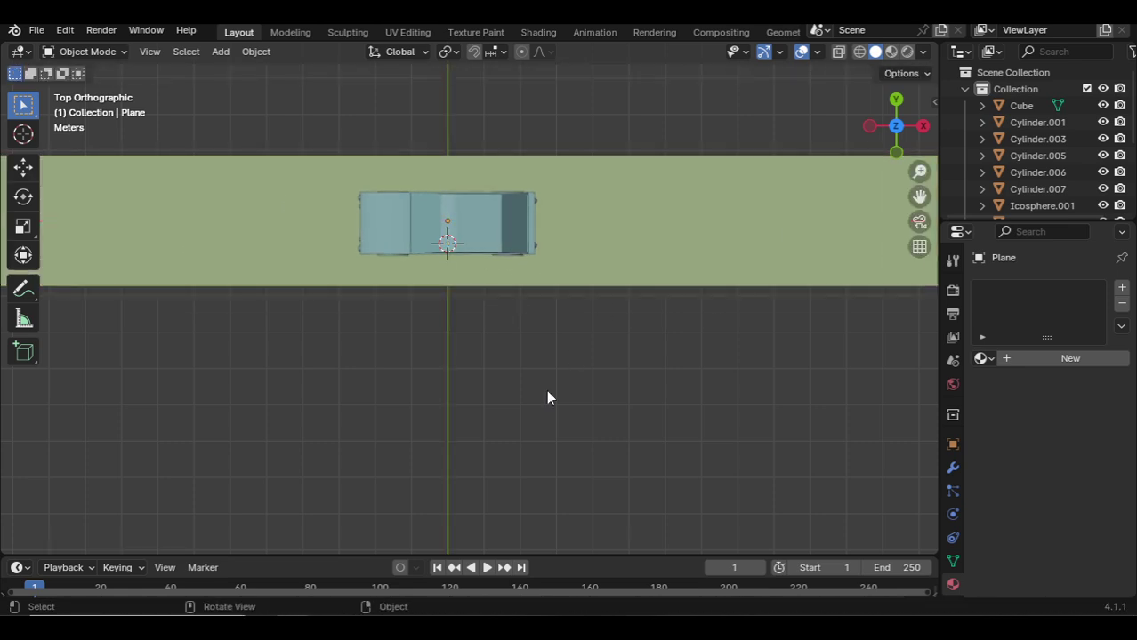
{"action": "key", "text": "KP_1"}
{"action": "scroll", "coordinate": [480, 355], "scroll_direction": "up", "scroll_amount": 5}
{"action": "left_click_drag", "start_coordinate": [196, 158], "coordinate": [634, 307]}
{"action": "left_click", "coordinate": [167, 134]}
{"action": "left_click_drag", "start_coordinate": [144, 126], "coordinate": [672, 319]}
{"action": "middle_click_drag", "start_coordinate": [583, 182], "coordinate": [631, 146]}
{"action": "left_click", "coordinate": [632, 145]}
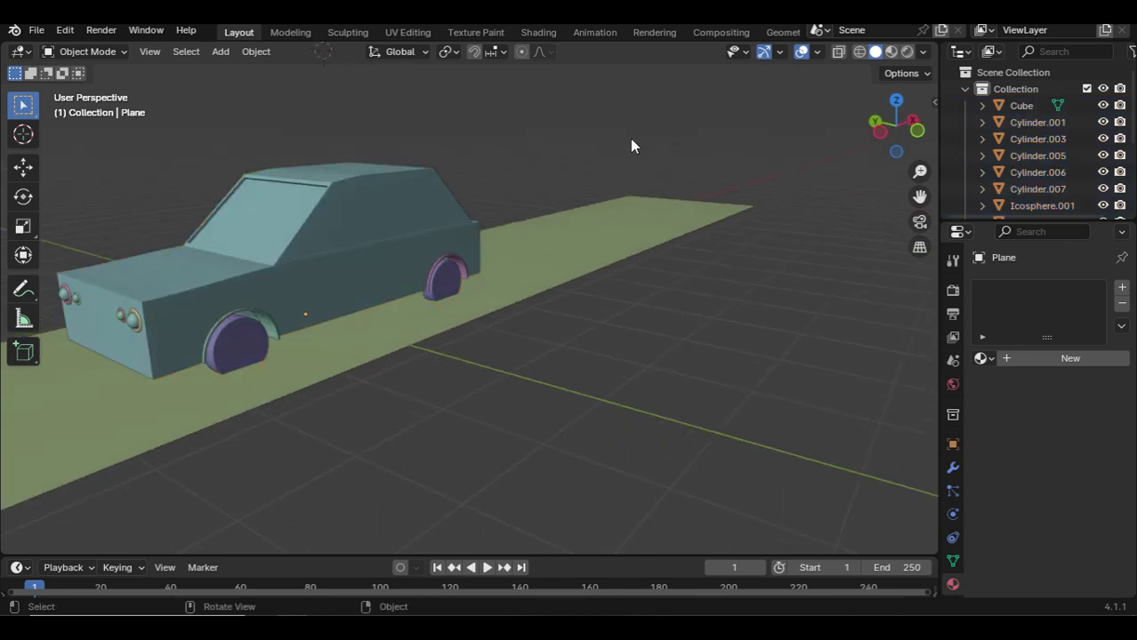
- Add a Solidify modifier with 0.01 m thickness to the ground plane and apply it
{"action": "key", "text": "KP_1"}
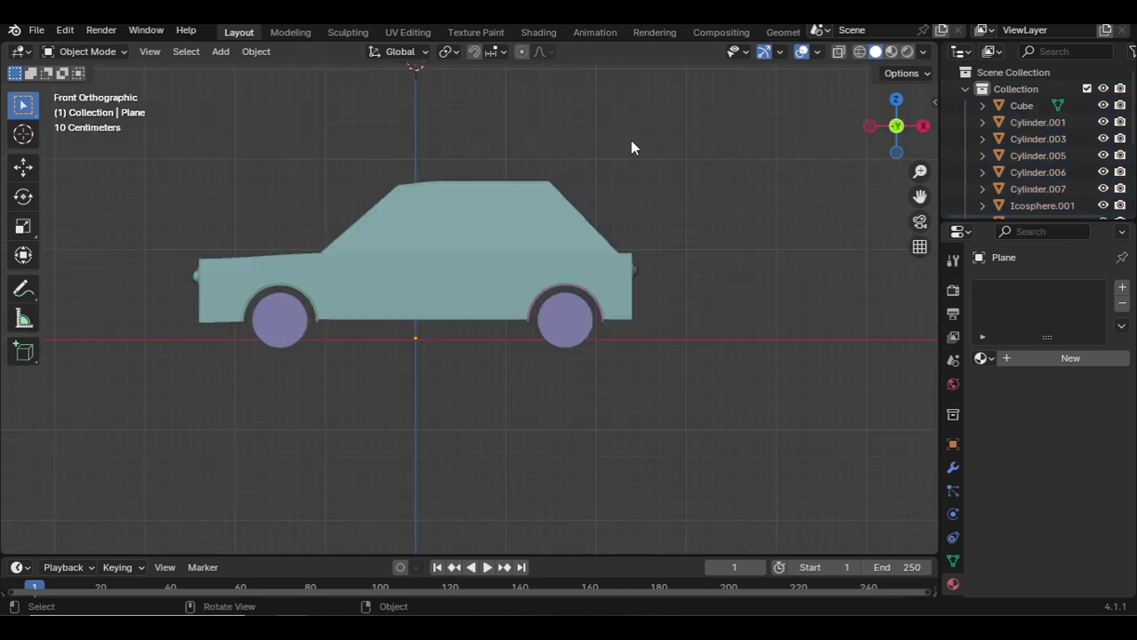
{"action": "middle_click_drag", "start_coordinate": [723, 168], "coordinate": [746, 252]}
{"action": "left_click", "coordinate": [744, 261]}
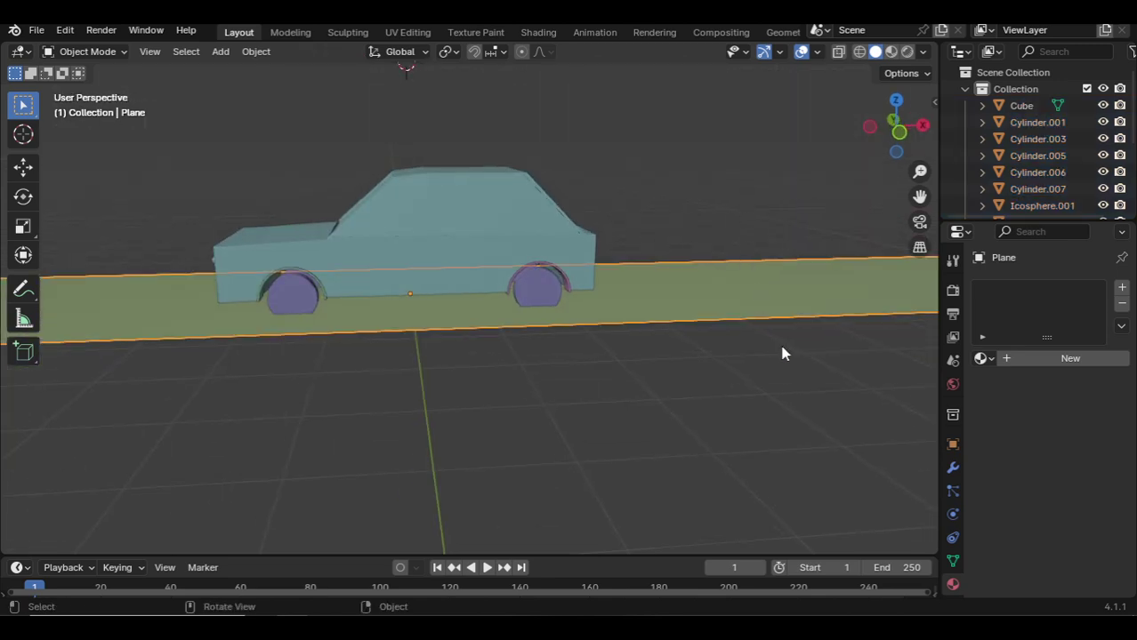
{"action": "left_click", "coordinate": [954, 516]}
{"action": "left_click", "coordinate": [954, 469]}
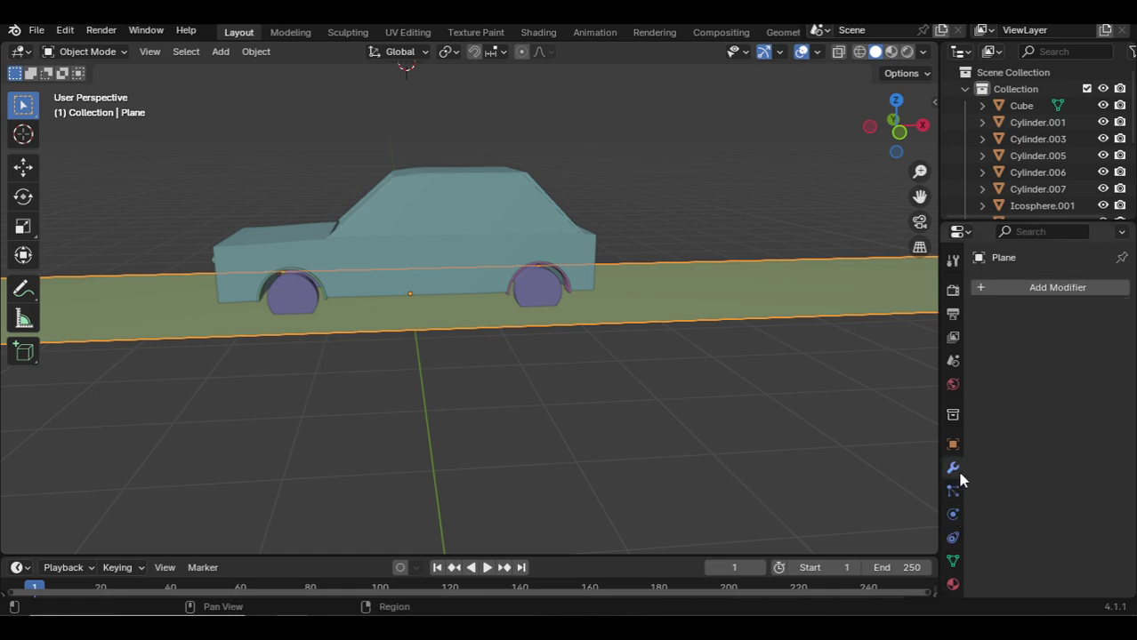
{"action": "left_click", "coordinate": [1014, 289]}
{"action": "mouse_move", "coordinate": [939, 294]}
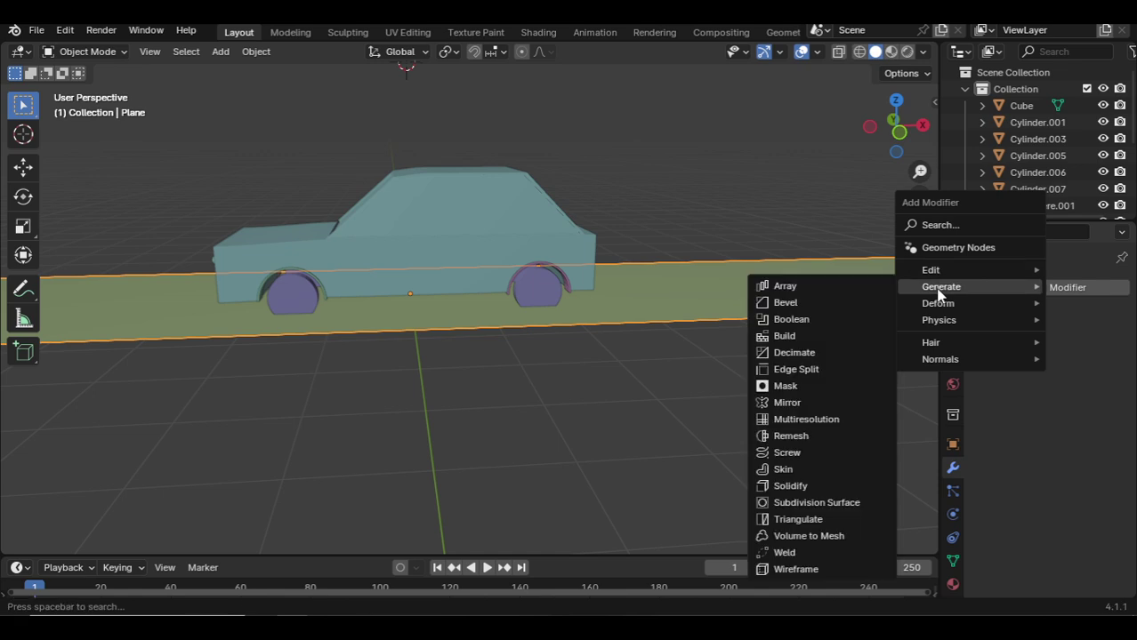
{"action": "left_click", "coordinate": [799, 487]}
{"action": "key", "text": "KP_1"}
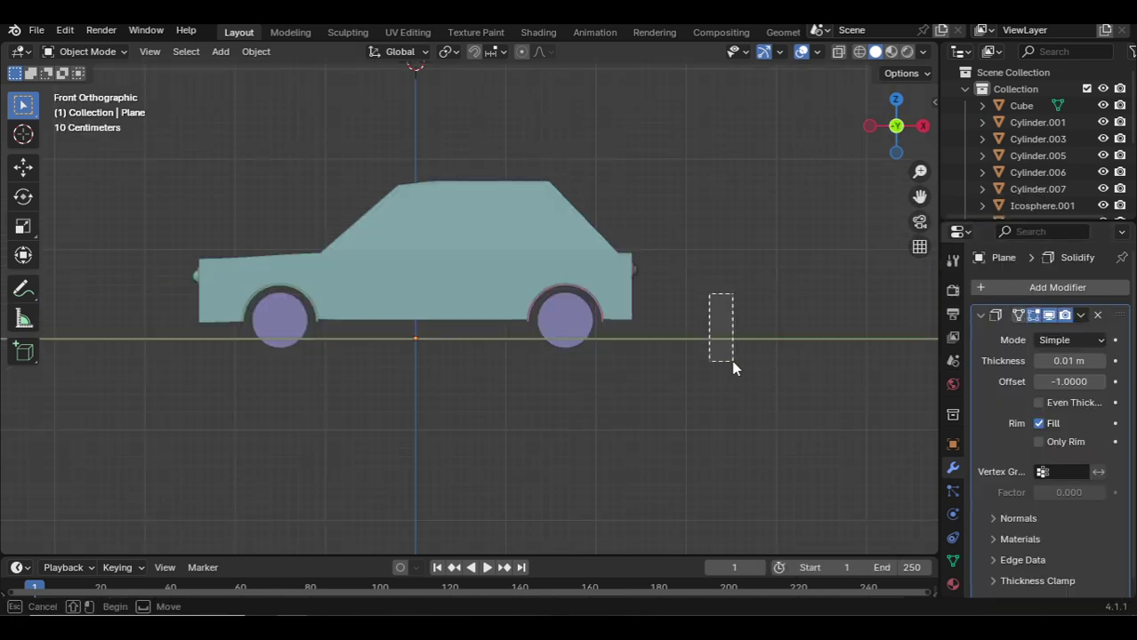
{"action": "left_click_drag", "start_coordinate": [733, 367], "coordinate": [734, 366]}
{"action": "left_click", "coordinate": [1080, 314]}
{"action": "left_click", "coordinate": [1072, 329]}
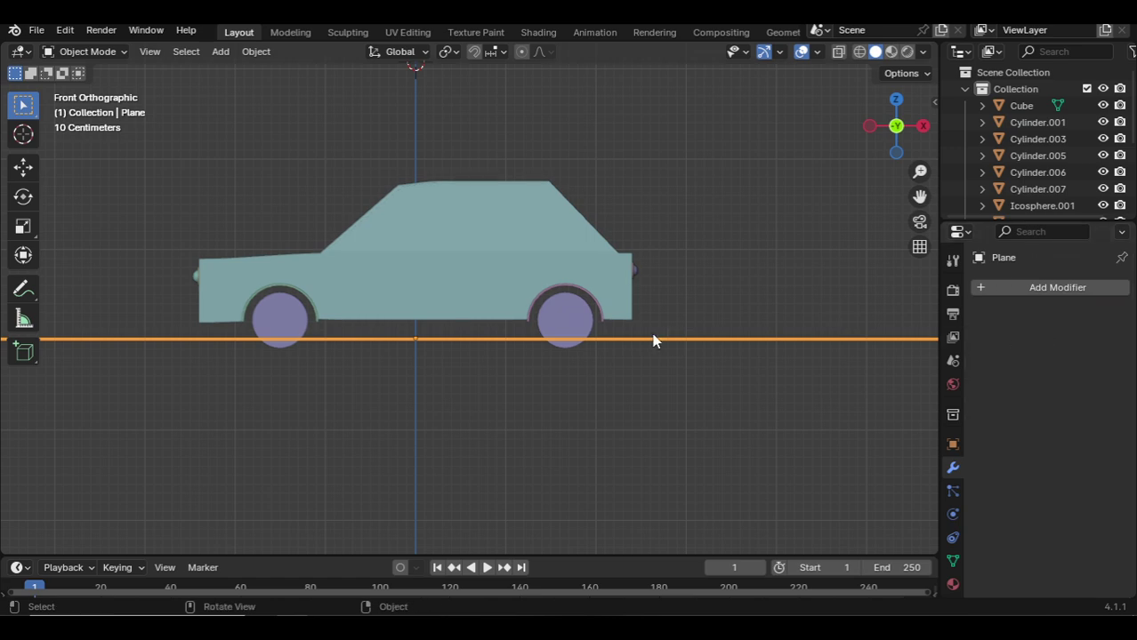
- Lower the ground plane along Z until it touches the undersides of the car's wheels
{"action": "scroll", "coordinate": [588, 323], "scroll_direction": "up", "scroll_amount": 3}
{"action": "key", "text": "g"}
{"action": "key", "text": "z"}
{"action": "left_click", "coordinate": [608, 445]}
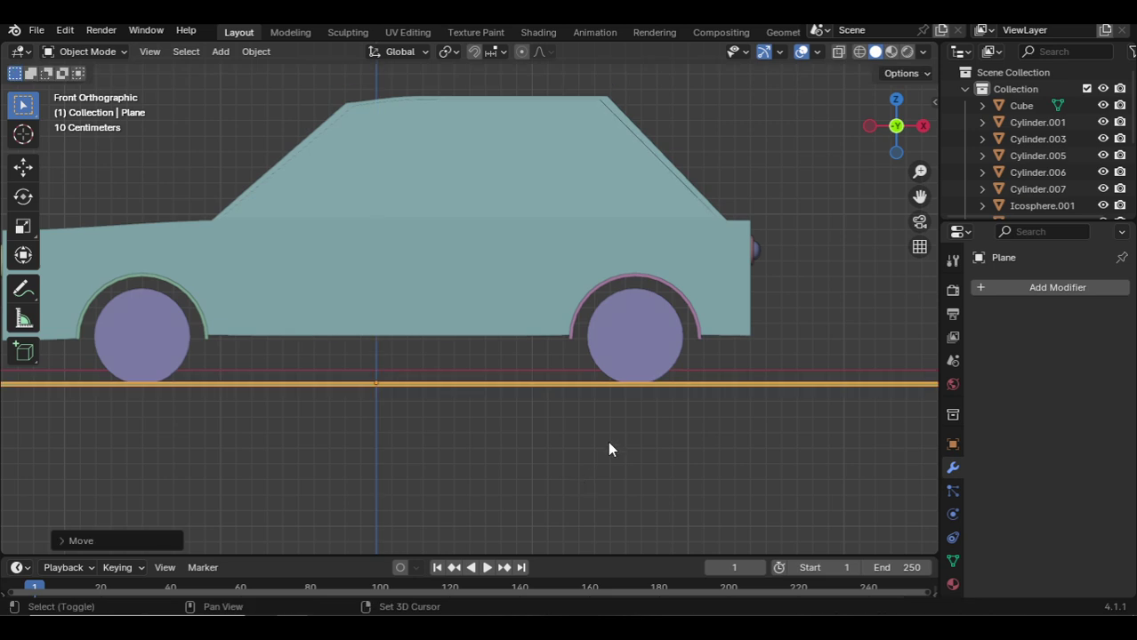
{"action": "scroll", "coordinate": [587, 418], "scroll_direction": "down", "scroll_amount": 1}
{"action": "key", "text": "g"}
{"action": "key", "text": "z"}
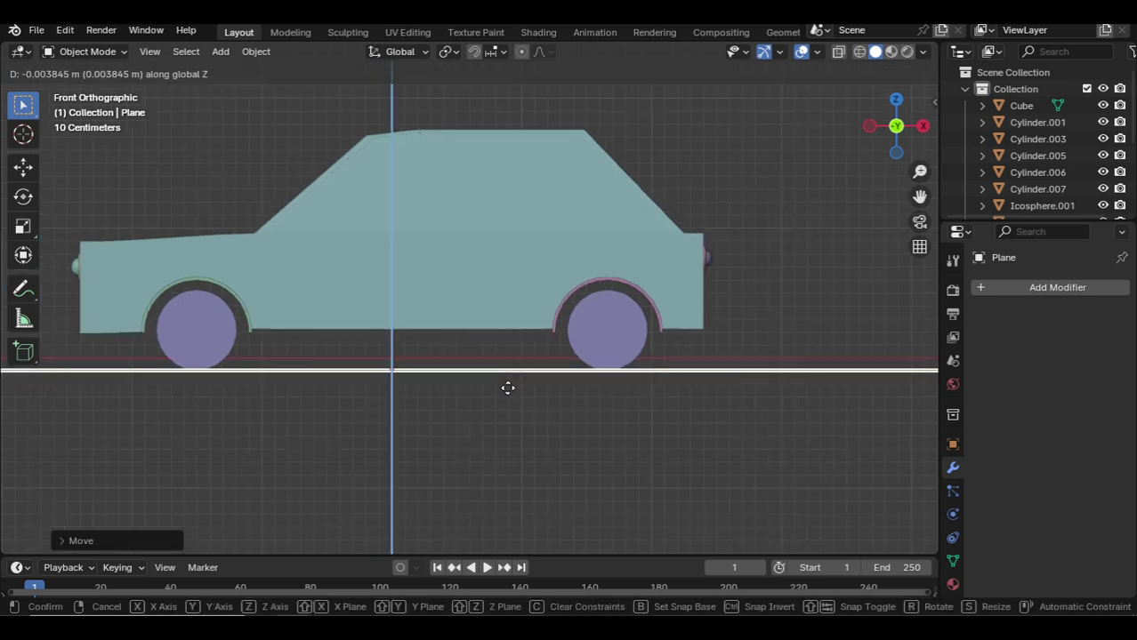
{"action": "left_click", "coordinate": [508, 386], "text": "shift"}
{"action": "scroll", "coordinate": [524, 266], "scroll_direction": "down", "scroll_amount": 4}
{"action": "left_click", "coordinate": [542, 156]}
{"action": "left_click_drag", "start_coordinate": [139, 176], "coordinate": [663, 320]}
{"action": "scroll", "coordinate": [676, 307], "scroll_direction": "down", "scroll_amount": 1}
{"action": "middle_click_drag", "start_coordinate": [688, 297], "coordinate": [442, 312], "text": "shift"}
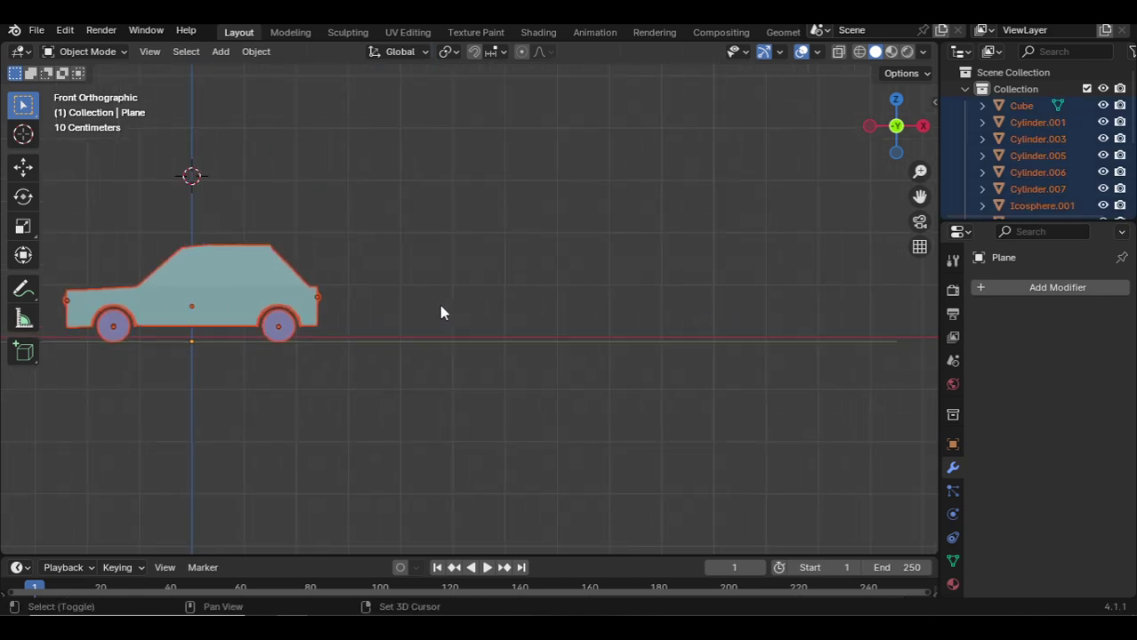
{"action": "scroll", "coordinate": [439, 304], "scroll_direction": "down", "scroll_amount": 3}
{"action": "scroll", "coordinate": [249, 232], "scroll_direction": "up", "scroll_amount": 3}
{"action": "middle_click_drag", "start_coordinate": [168, 246], "coordinate": [322, 281], "text": "shift"}
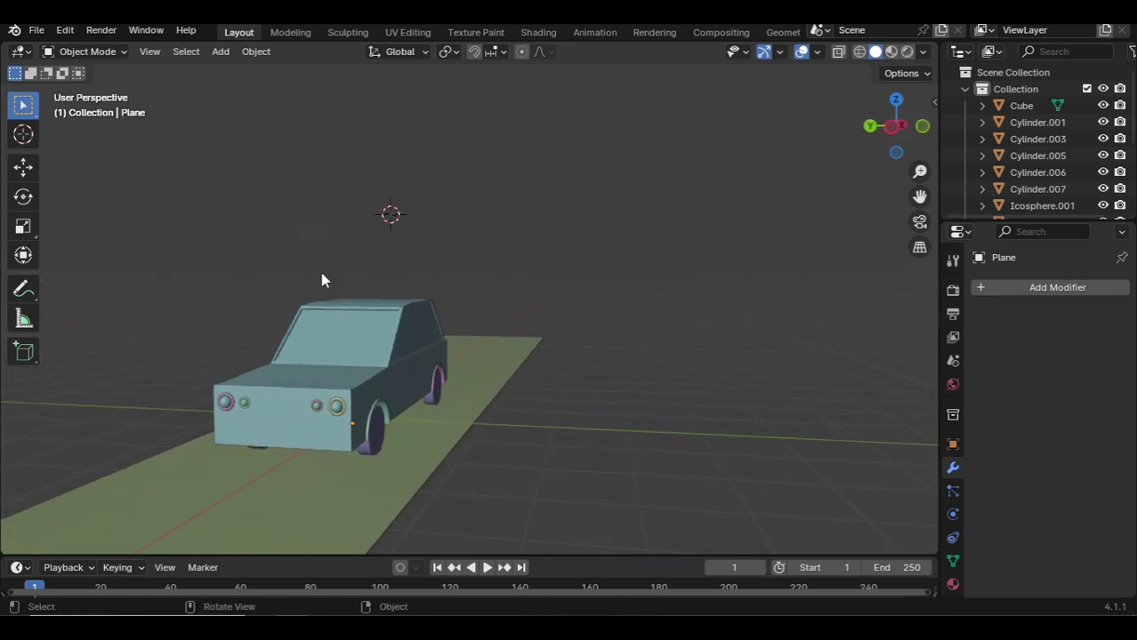
- Add a cube mesh and position it above the car's roof in the left orthographic view
{"action": "key", "text": "KP_1"}
{"action": "key", "text": "KP_3"}
{"action": "key", "text": "ctrl+KP_3"}
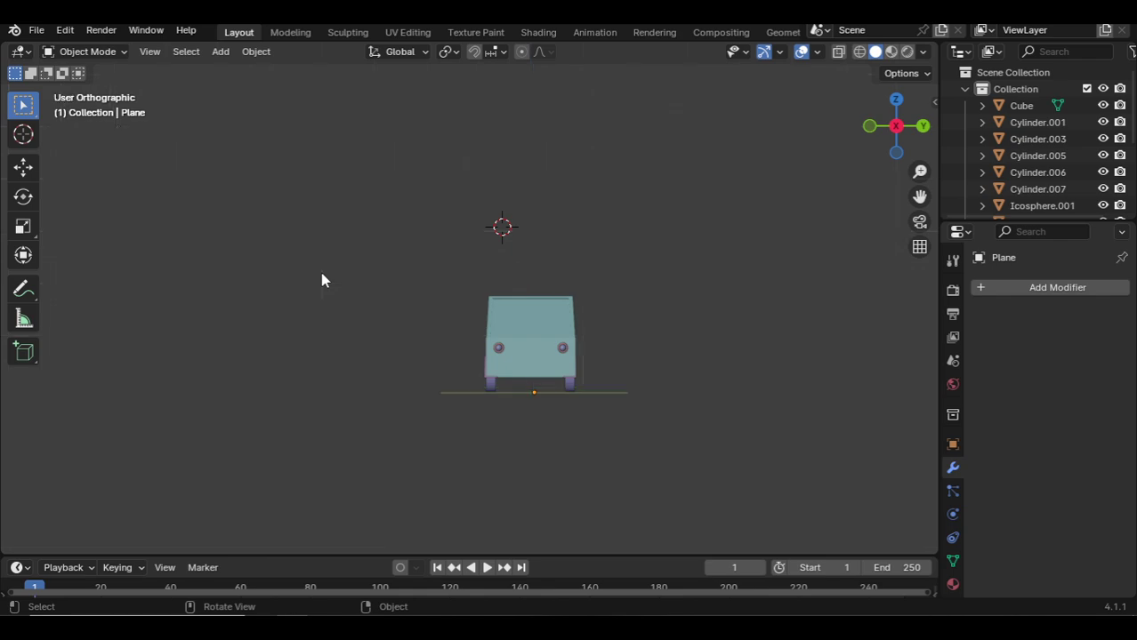
{"action": "scroll", "coordinate": [322, 271], "scroll_direction": "up", "scroll_amount": 6}
{"action": "middle_click_drag", "start_coordinate": [322, 261], "coordinate": [459, 294], "text": "shift"}
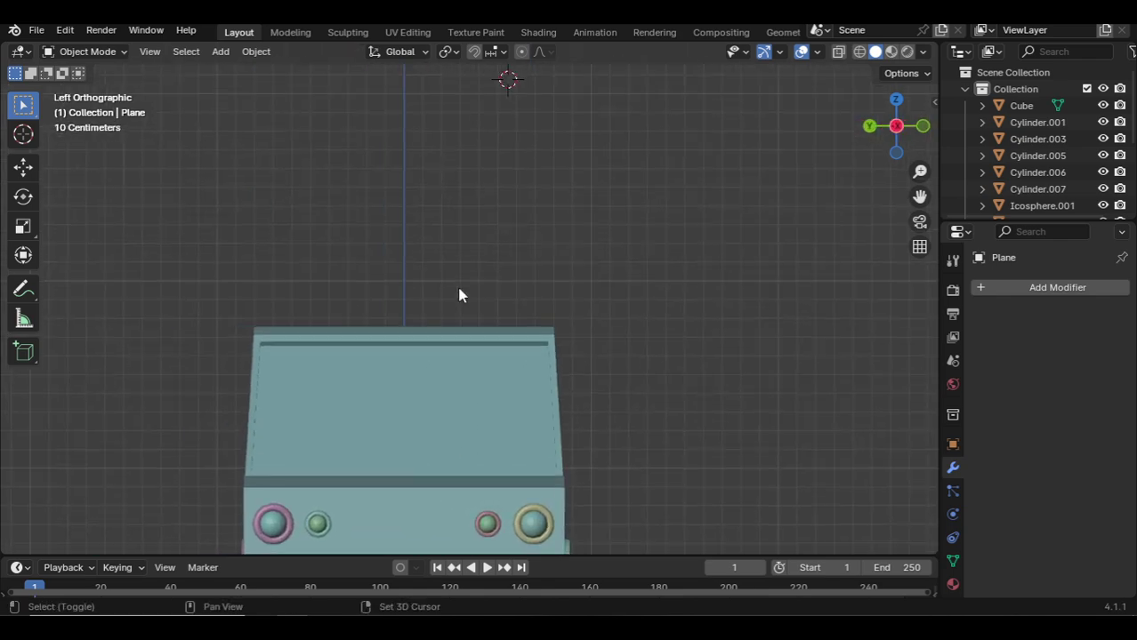
{"action": "scroll", "coordinate": [459, 295], "scroll_direction": "up", "scroll_amount": 3}
{"action": "key", "text": "shift+a"}
{"action": "mouse_move", "coordinate": [330, 220]}
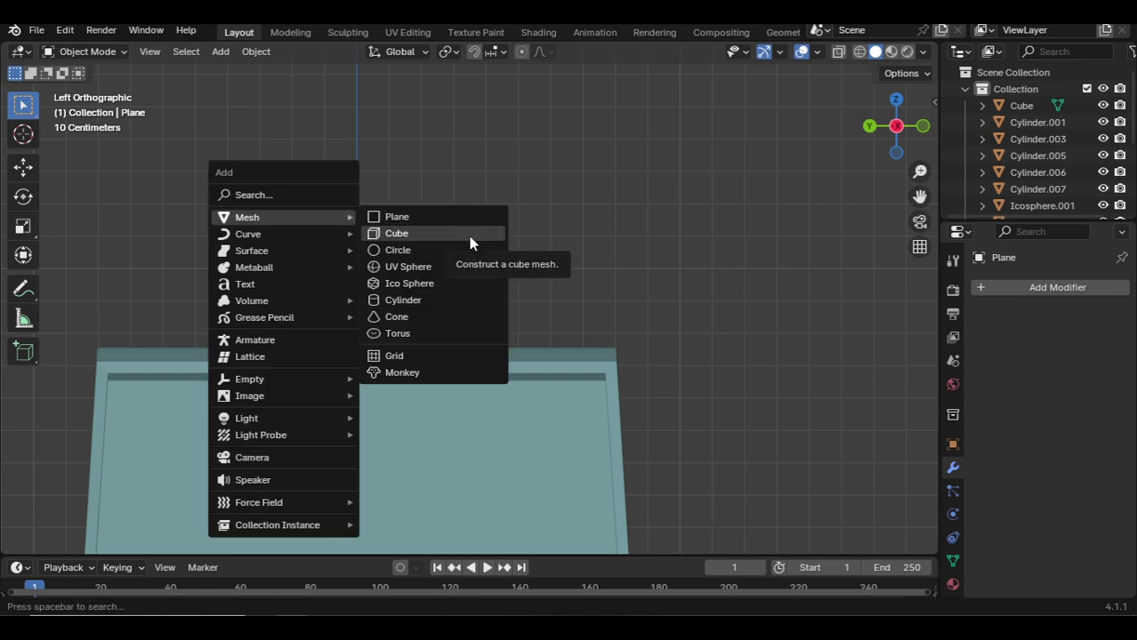
{"action": "left_click", "coordinate": [397, 233]}
{"action": "key", "text": "g"}
{"action": "left_click", "coordinate": [558, 236]}
- Shrink the new cube uniformly and flatten it along Z into a small slab
{"action": "key", "text": "s"}
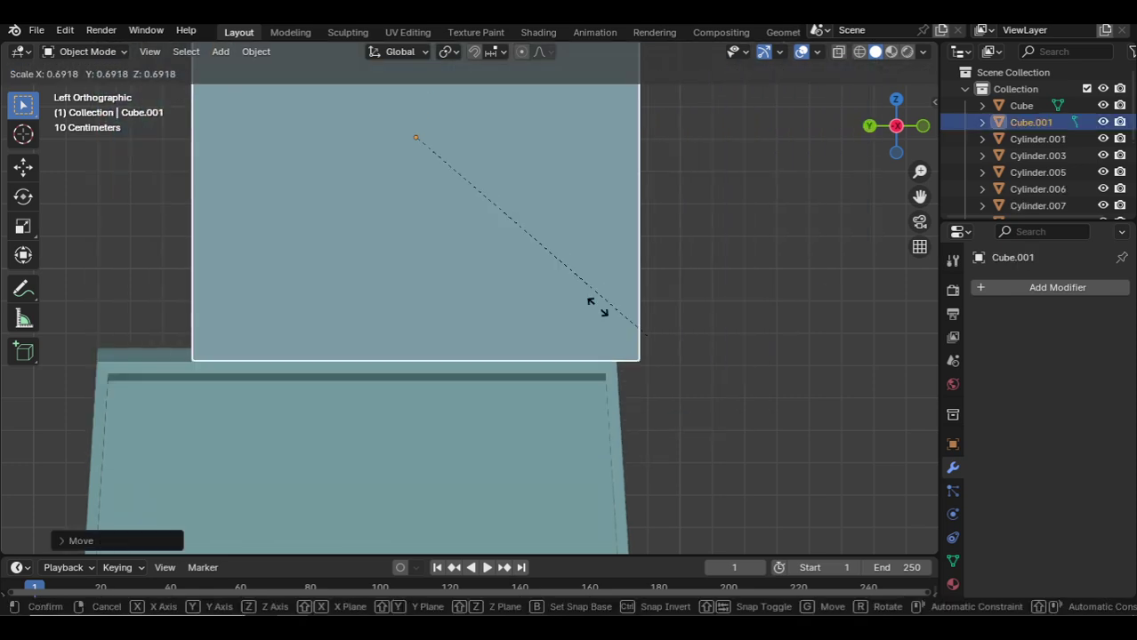
{"action": "left_click", "coordinate": [440, 234]}
{"action": "key", "text": "s"}
{"action": "key", "text": "z"}
{"action": "left_click", "coordinate": [448, 169]}
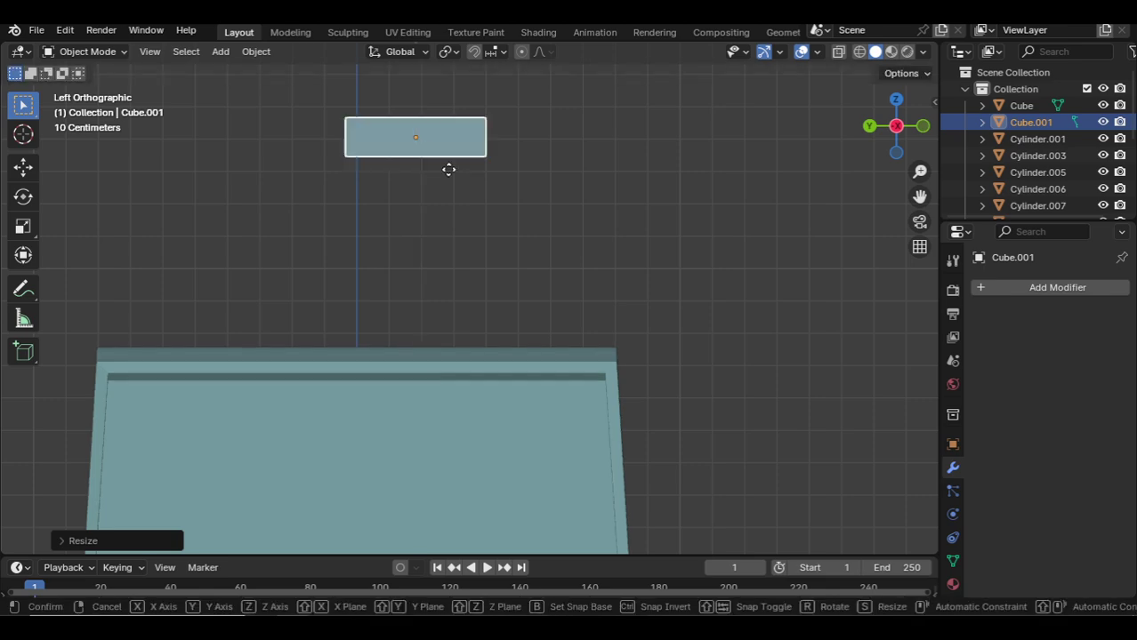
- Move the slab down to just above one half of the roof and enlarge it to span most of that half
{"action": "left_click", "coordinate": [499, 334]}
{"action": "key", "text": "s"}
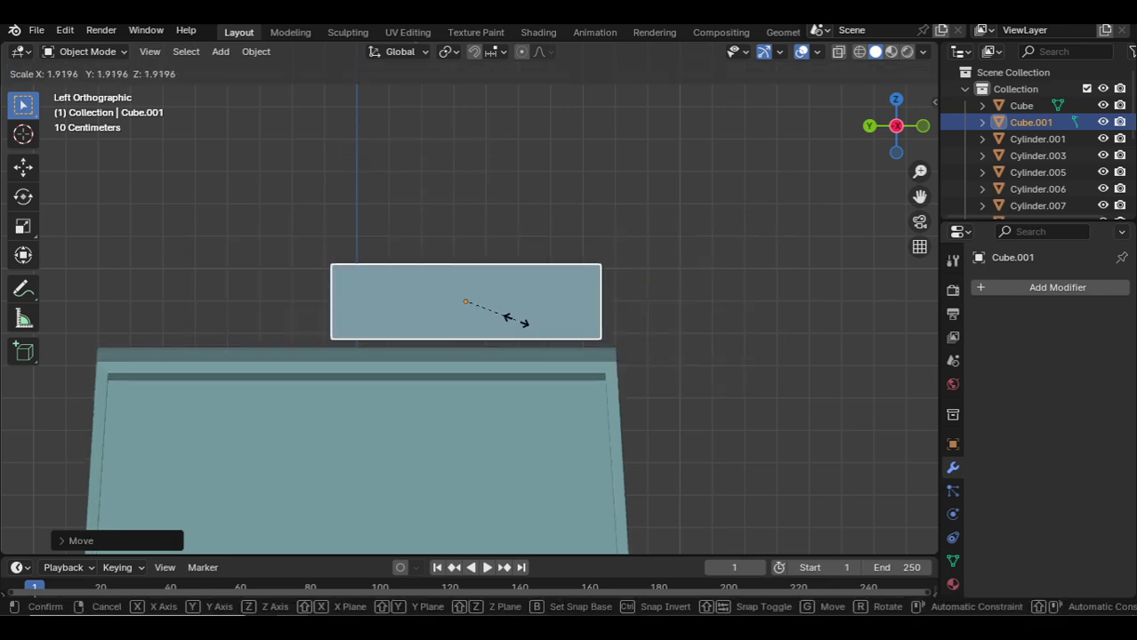
{"action": "left_click", "coordinate": [508, 322]}
{"action": "key", "text": "g"}
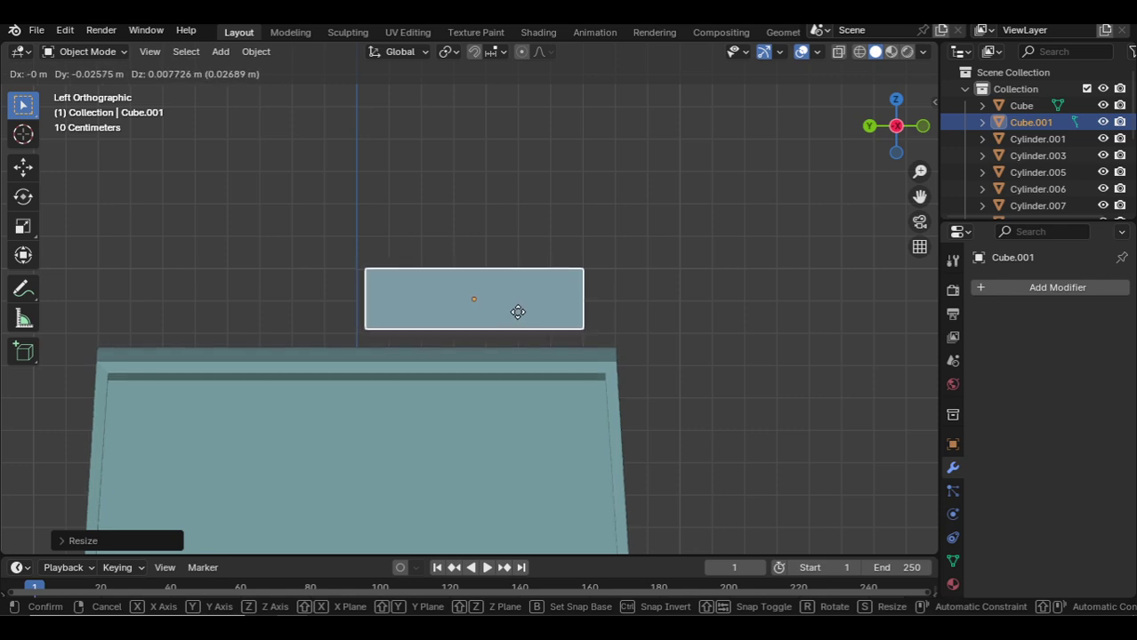
{"action": "left_click", "coordinate": [525, 311]}
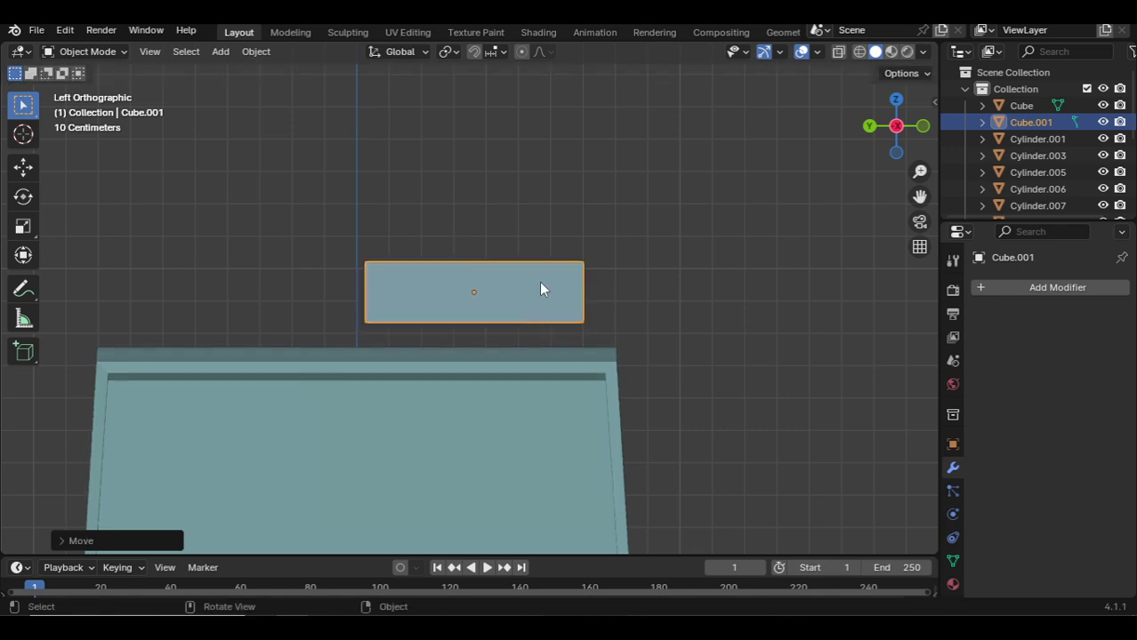
- Add a level 2 Subdivision Surface to the slab and insert loop cuts across its width and height to tighten the rounding
{"action": "key", "text": "ctrl+2"}
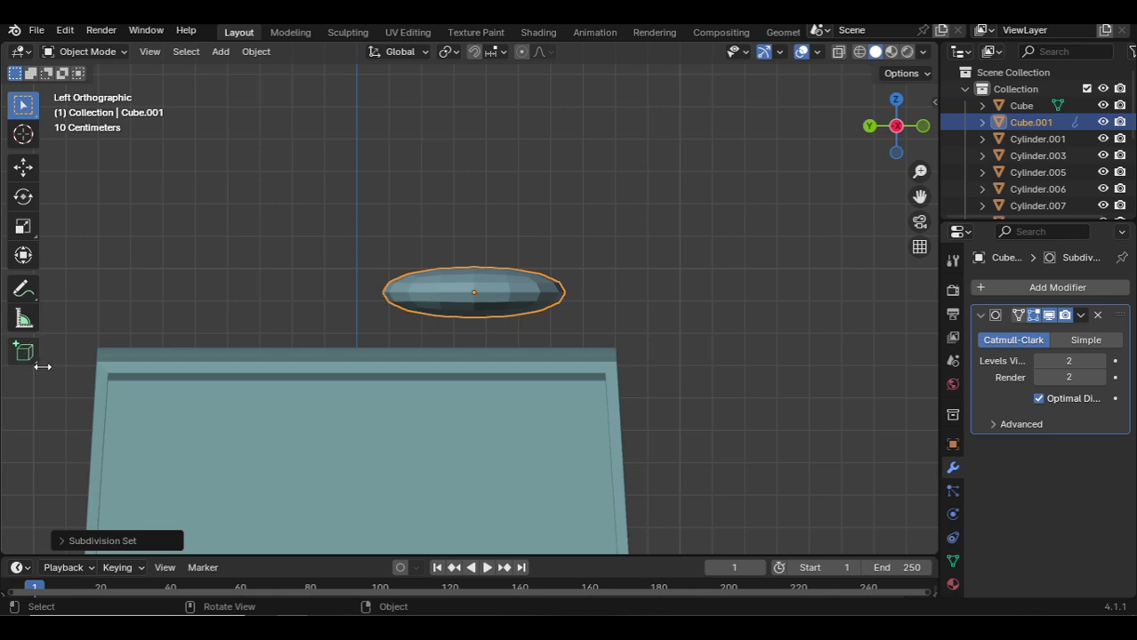
{"action": "key", "text": "Tab"}
{"action": "left_click", "coordinate": [502, 244]}
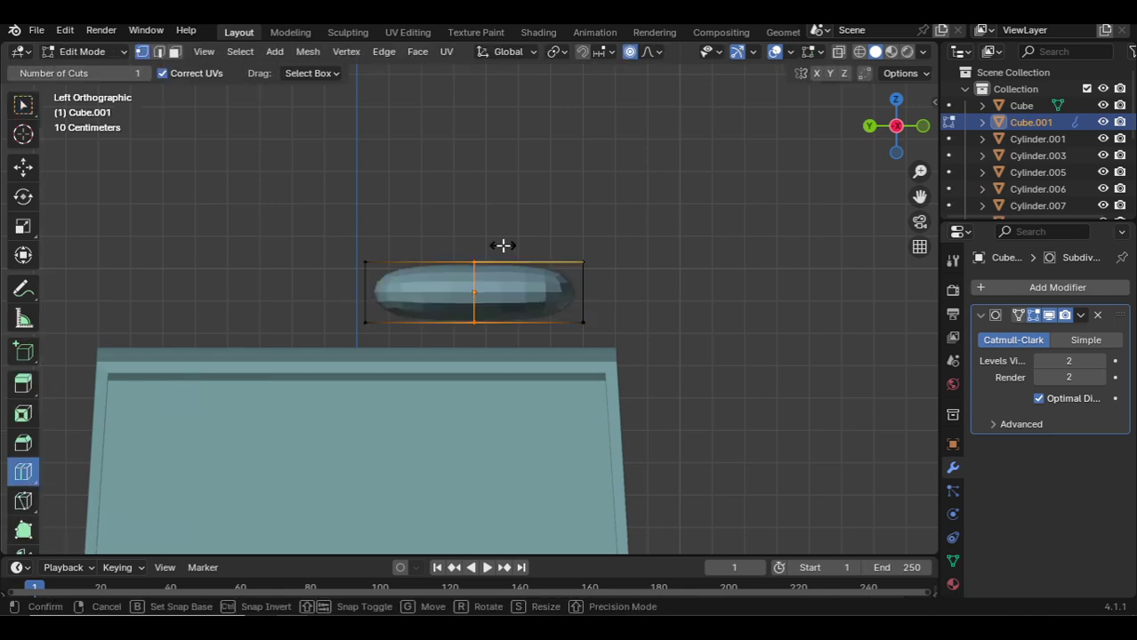
{"action": "left_click", "coordinate": [369, 277]}
{"action": "left_click", "coordinate": [411, 245]}
{"action": "left_click", "coordinate": [527, 245]}
{"action": "key", "text": "Tab"}
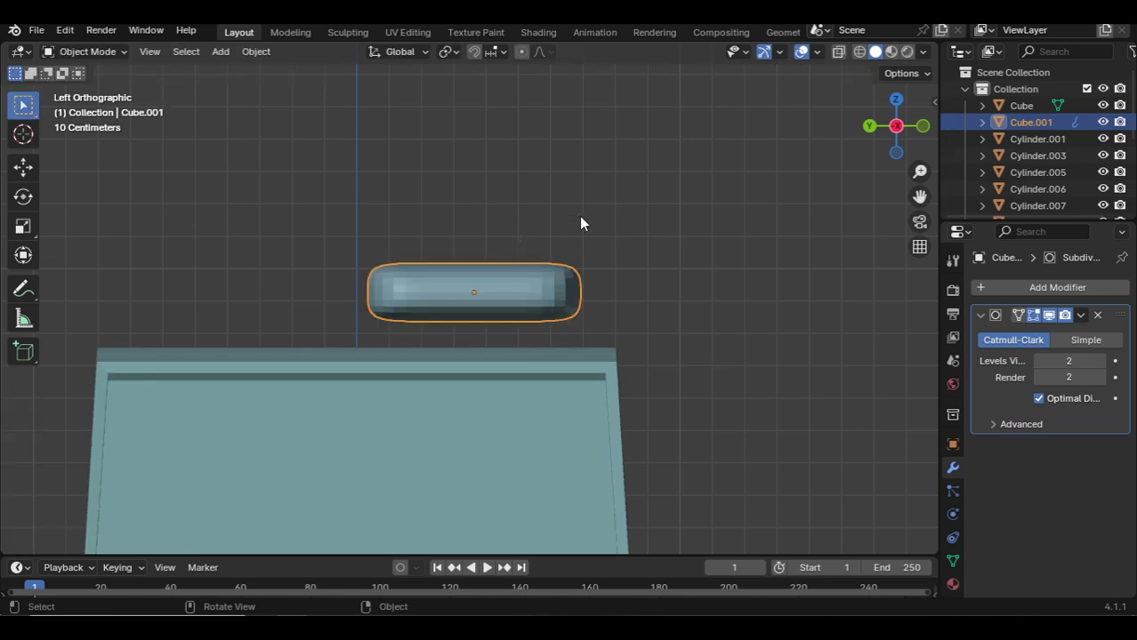
- Insert a loop cut across the slab's front-to-back length to give it a boxier rounded shape
{"action": "middle_click_drag", "start_coordinate": [579, 216], "coordinate": [263, 374]}
{"action": "scroll", "coordinate": [497, 279], "scroll_direction": "down", "scroll_amount": 2}
{"action": "key", "text": "Tab"}
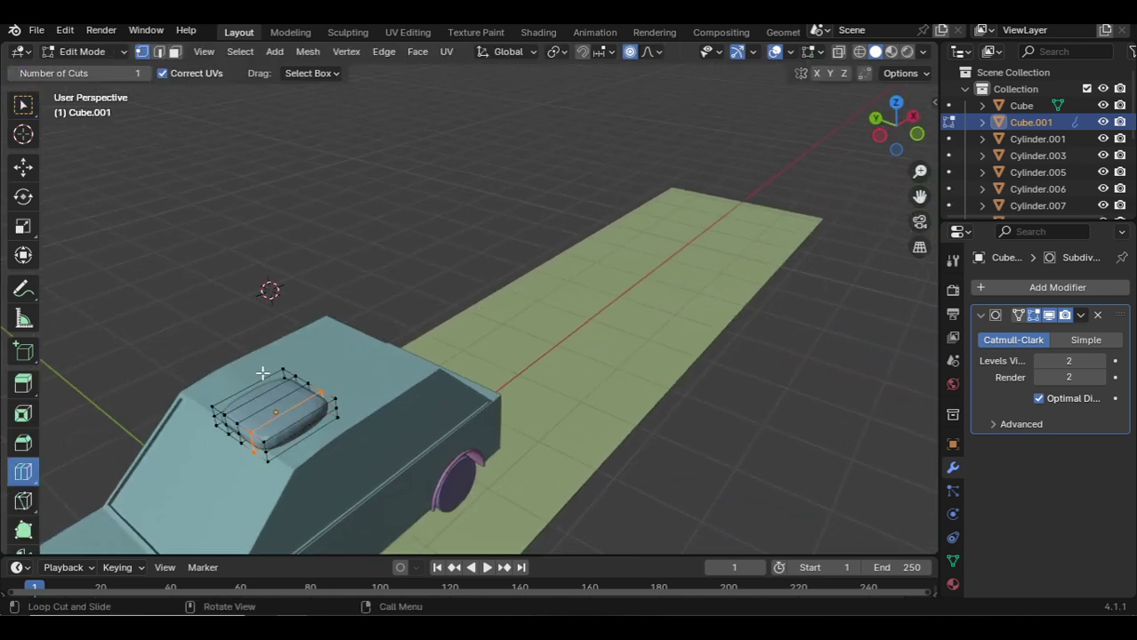
{"action": "left_click", "coordinate": [278, 411]}
{"action": "key", "text": "Tab"}
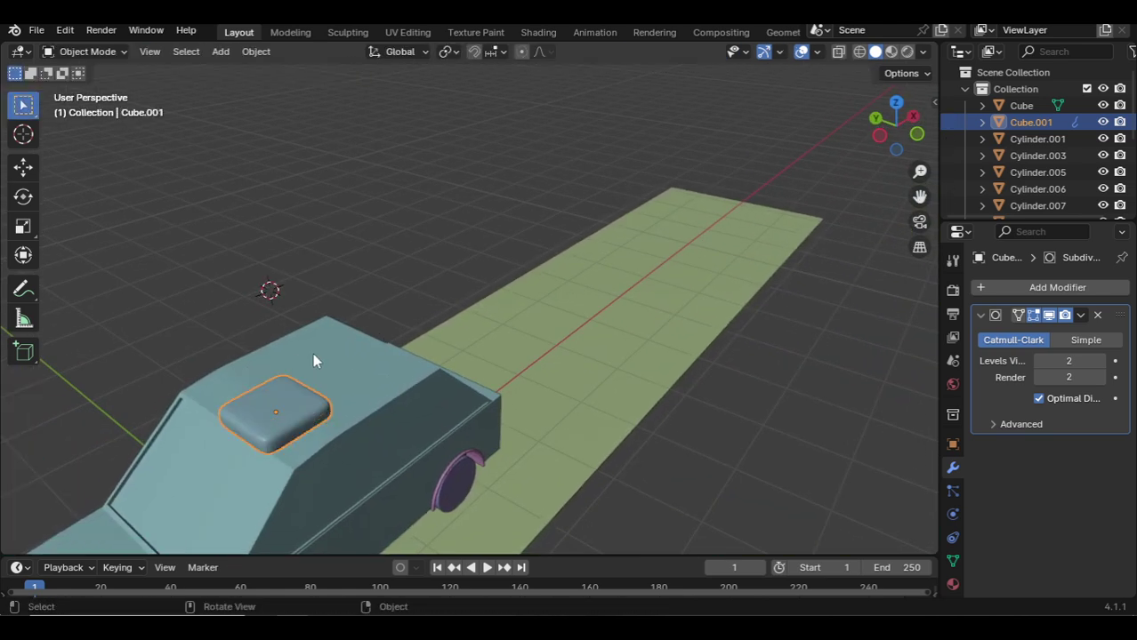
- Shorten the rounded slab along X
{"action": "key", "text": "s"}
{"action": "key", "text": "y"}
{"action": "key", "text": "x"}
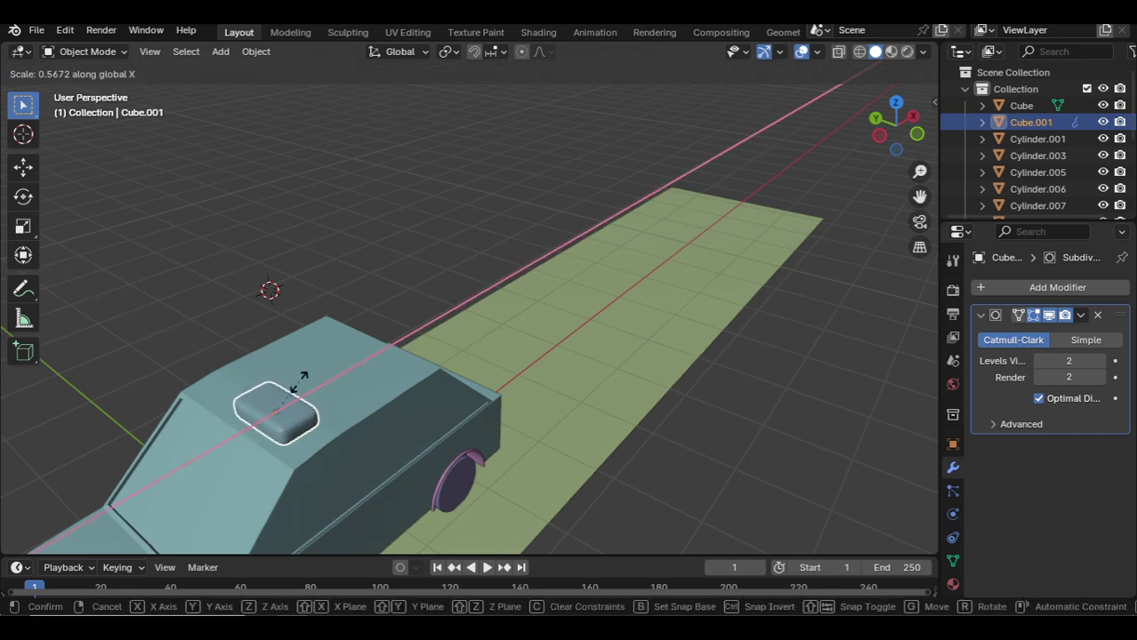
{"action": "left_click", "coordinate": [290, 394]}
- Thin the rounded slab along Z in the left orthographic view
{"action": "middle_click_drag", "start_coordinate": [290, 400], "coordinate": [369, 366]}
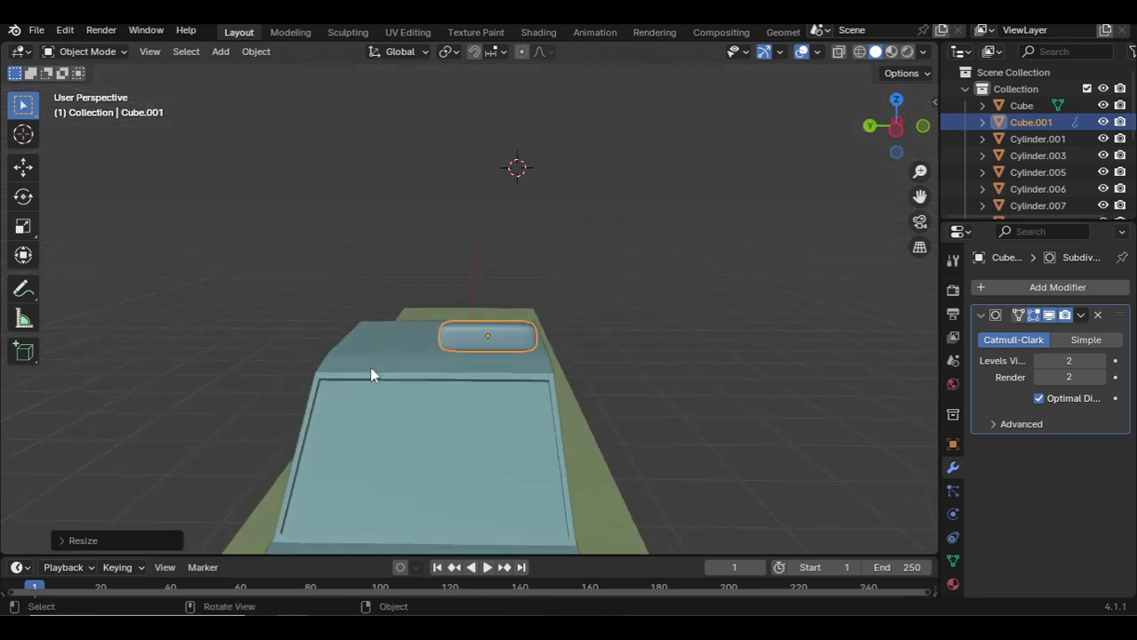
{"action": "key", "text": "KP_1"}
{"action": "key", "text": "KP_3"}
{"action": "key", "text": "ctrl+KP_3"}
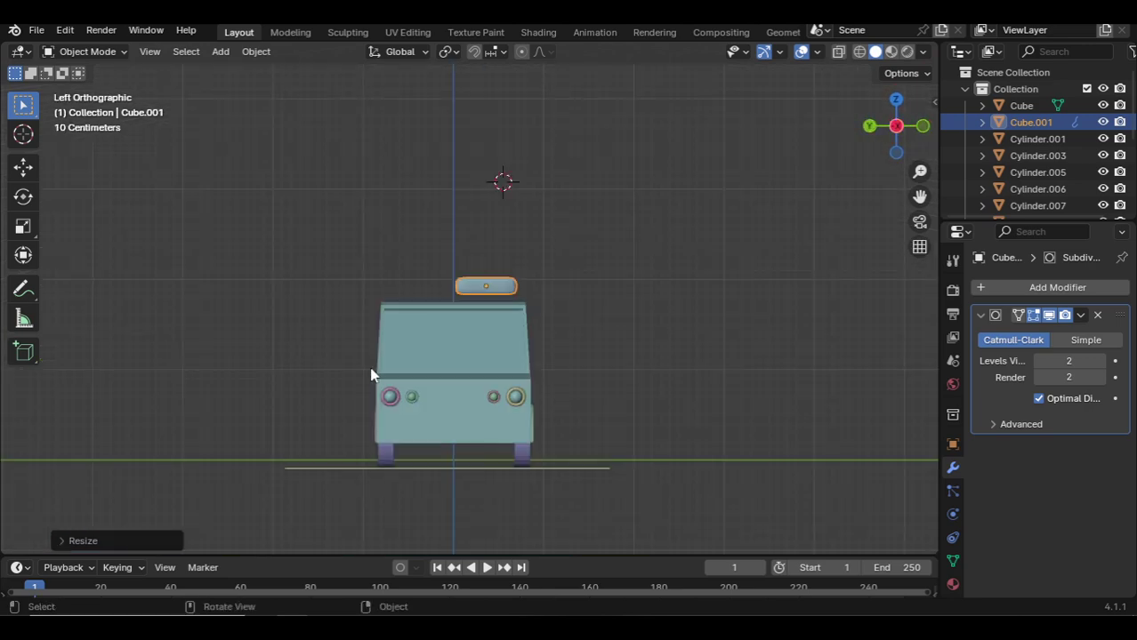
{"action": "scroll", "coordinate": [563, 207], "scroll_direction": "up", "scroll_amount": 3}
{"action": "key", "text": "s"}
{"action": "key", "text": "z"}
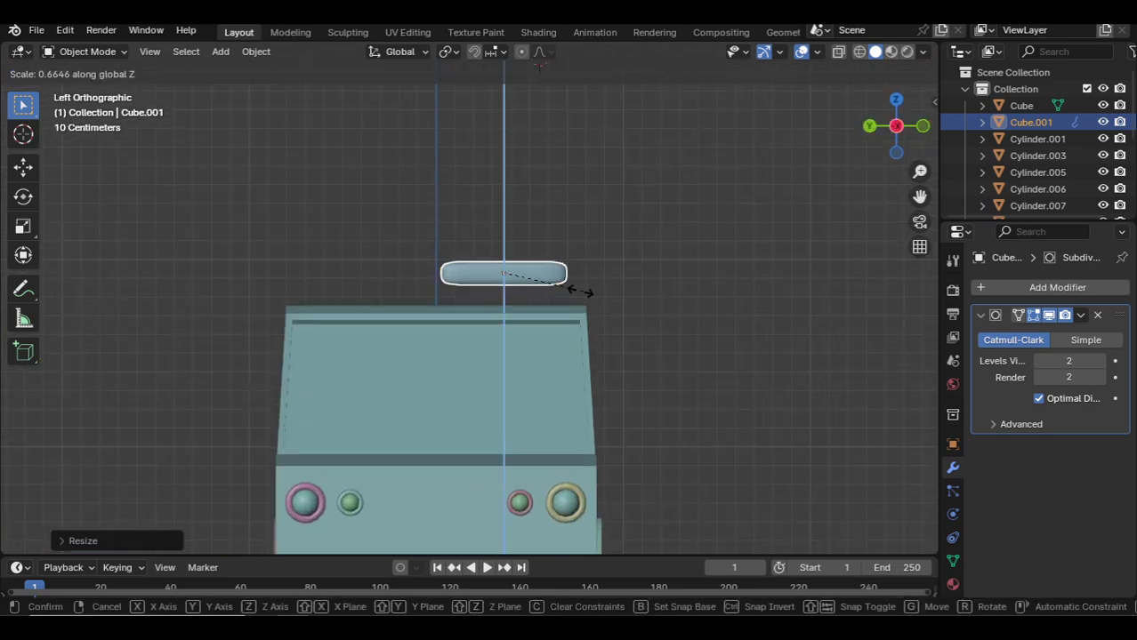
{"action": "left_click", "coordinate": [563, 286]}
{"action": "scroll", "coordinate": [632, 267], "scroll_direction": "up", "scroll_amount": 2}
{"action": "middle_click_drag", "start_coordinate": [632, 261], "coordinate": [623, 296], "text": "shift"}
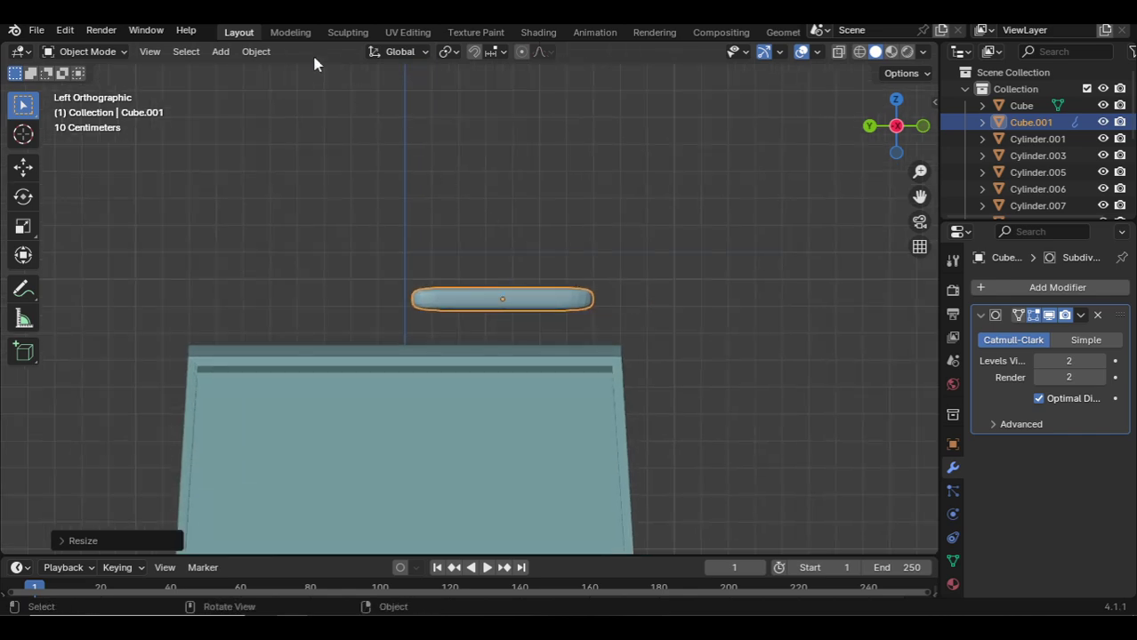
- Convert the subdivided slab to a plain mesh
{"action": "left_click", "coordinate": [255, 51]}
{"action": "mouse_move", "coordinate": [293, 536]}
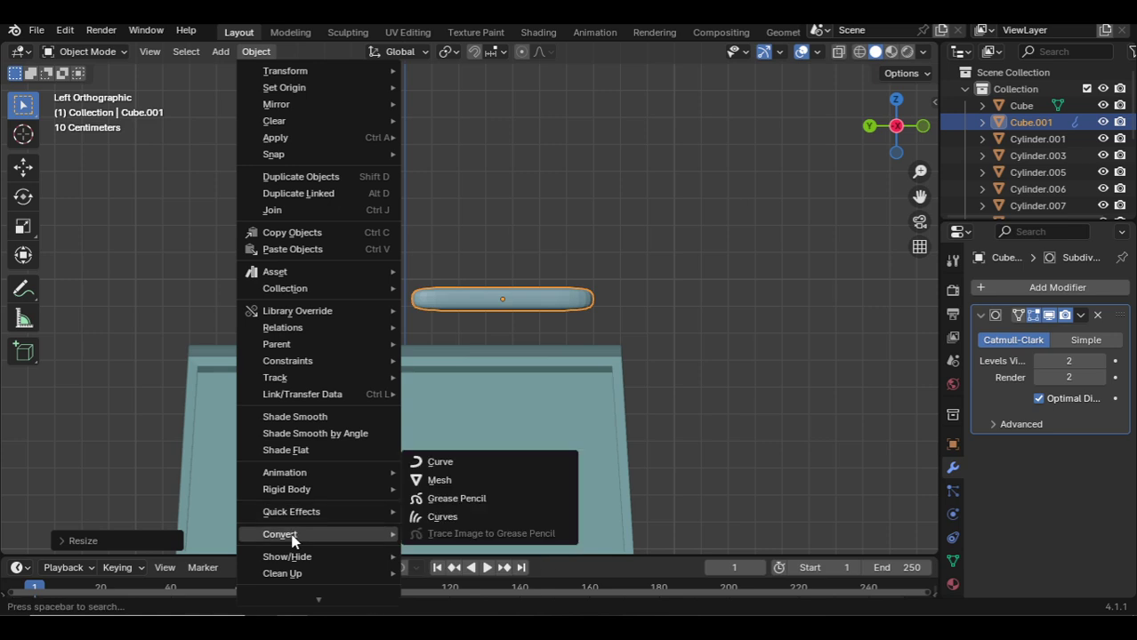
{"action": "left_click", "coordinate": [443, 480]}
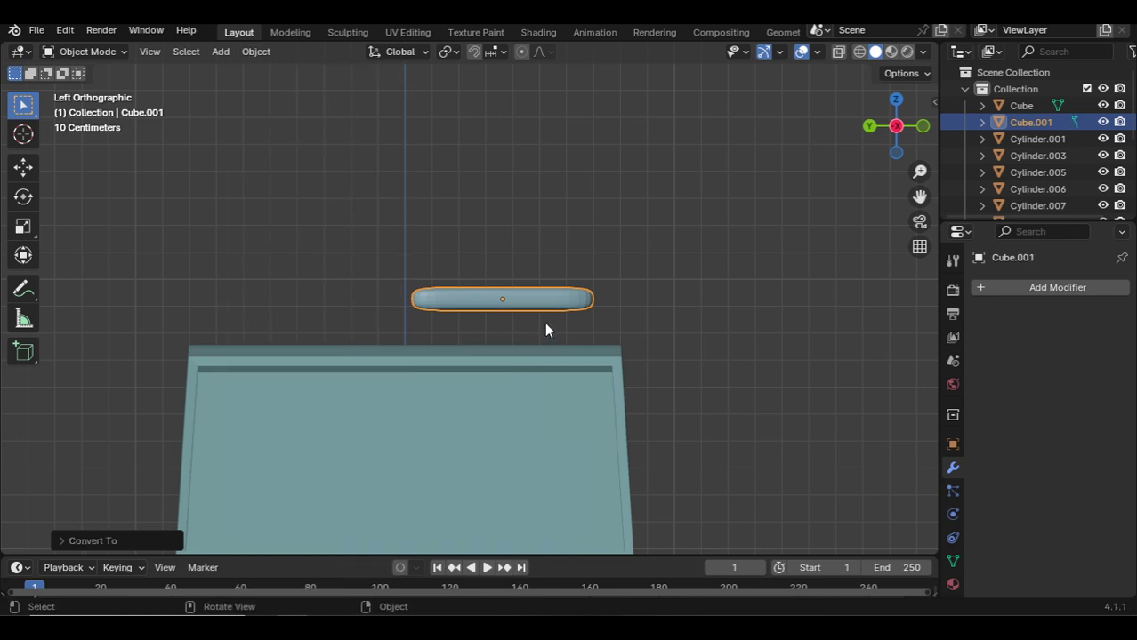
{"action": "key", "text": "g"}
{"action": "key", "text": "y"}
{"action": "key", "text": "y"}
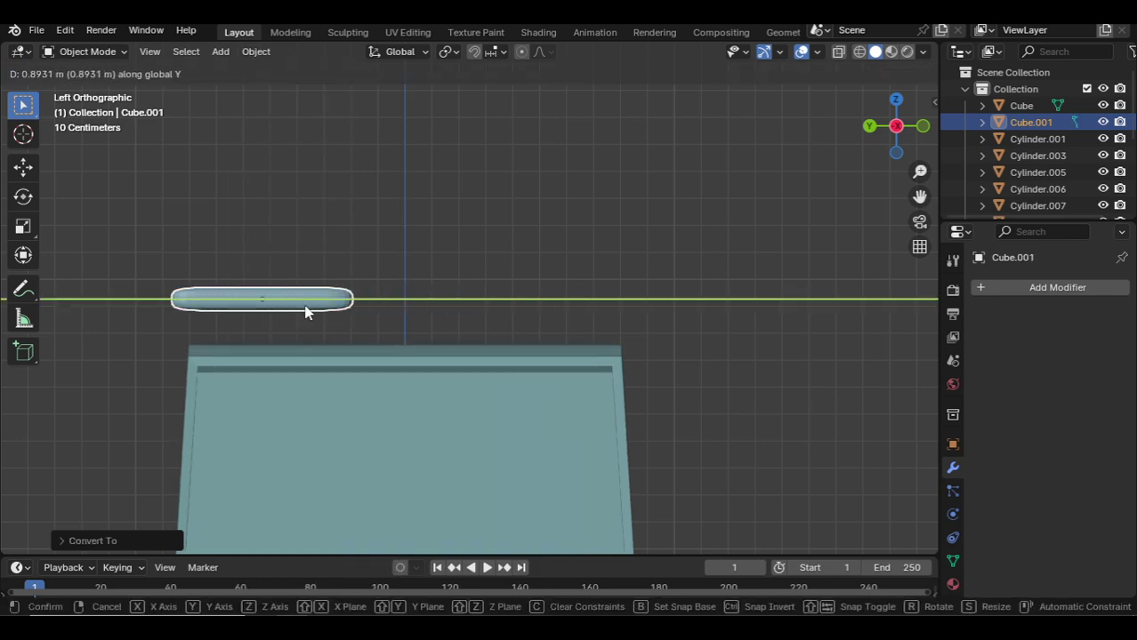
{"action": "left_click", "coordinate": [305, 313]}
{"action": "key", "text": "ctrl+z"}
- Lower the rounded slab along Z until it sits just above the car roof
{"action": "scroll", "coordinate": [514, 346], "scroll_direction": "up", "scroll_amount": 1}
{"action": "key", "text": "g"}
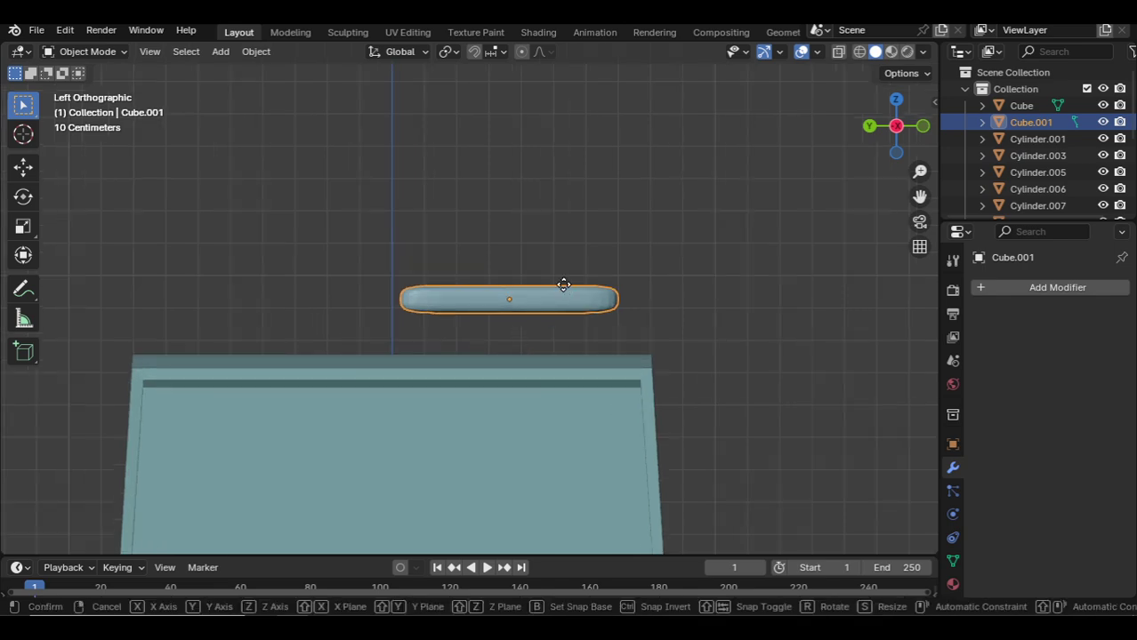
{"action": "key", "text": "z"}
{"action": "left_click", "coordinate": [562, 317]}
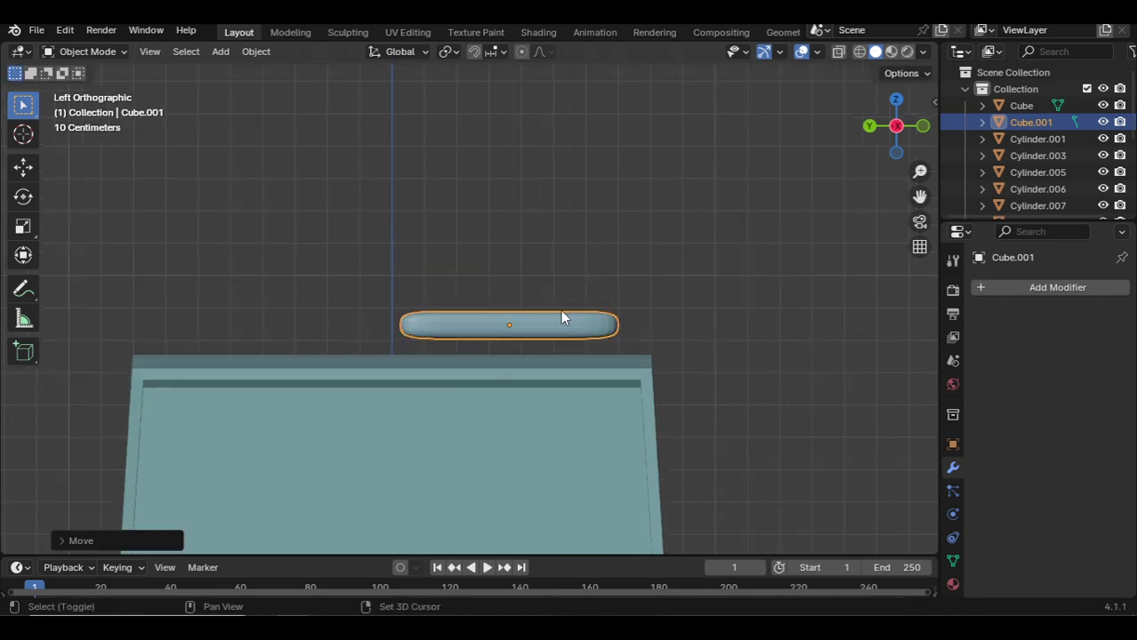
- Duplicate the rounded slab along Y to the other half of the roof, leaving a narrow gap, and reselect the original slab
{"action": "key", "text": "shift+d"}
{"action": "key", "text": "y"}
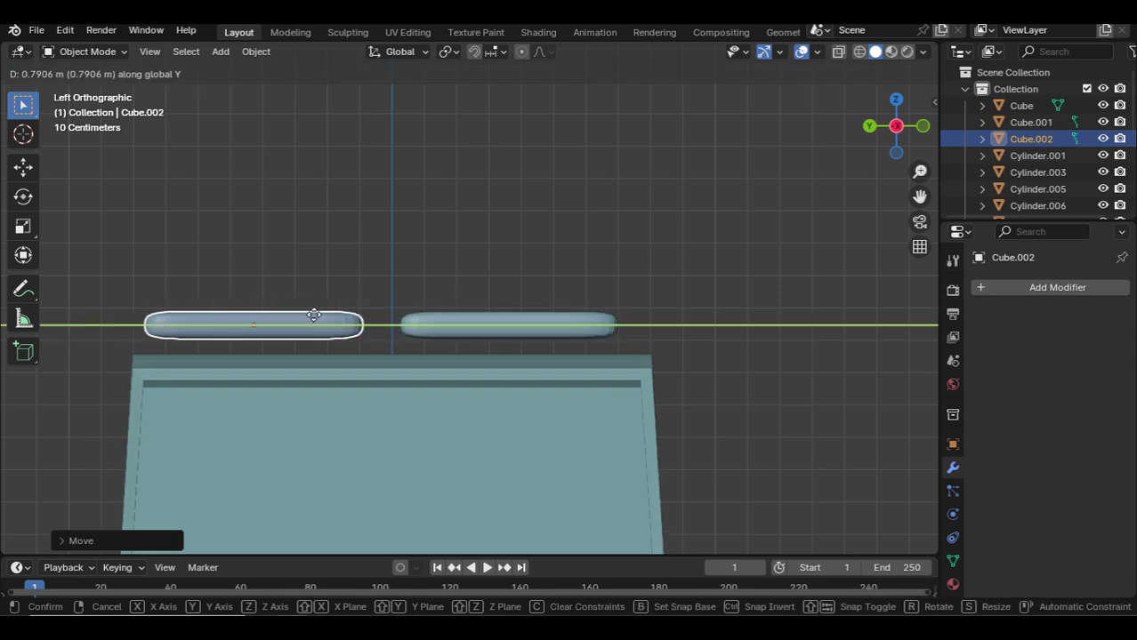
{"action": "left_click", "coordinate": [324, 315]}
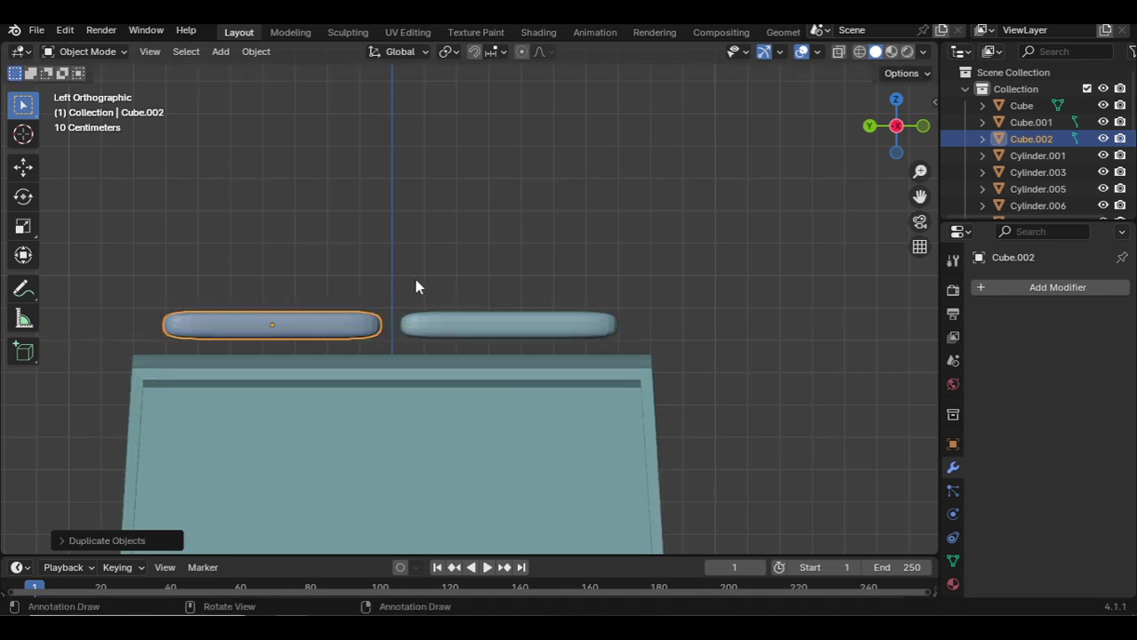
{"action": "left_click", "coordinate": [415, 280]}
{"action": "middle_click_drag", "start_coordinate": [454, 316], "coordinate": [463, 242], "text": "shift"}
{"action": "left_click", "coordinate": [465, 246]}
{"action": "scroll", "coordinate": [451, 230], "scroll_direction": "up", "scroll_amount": 1}
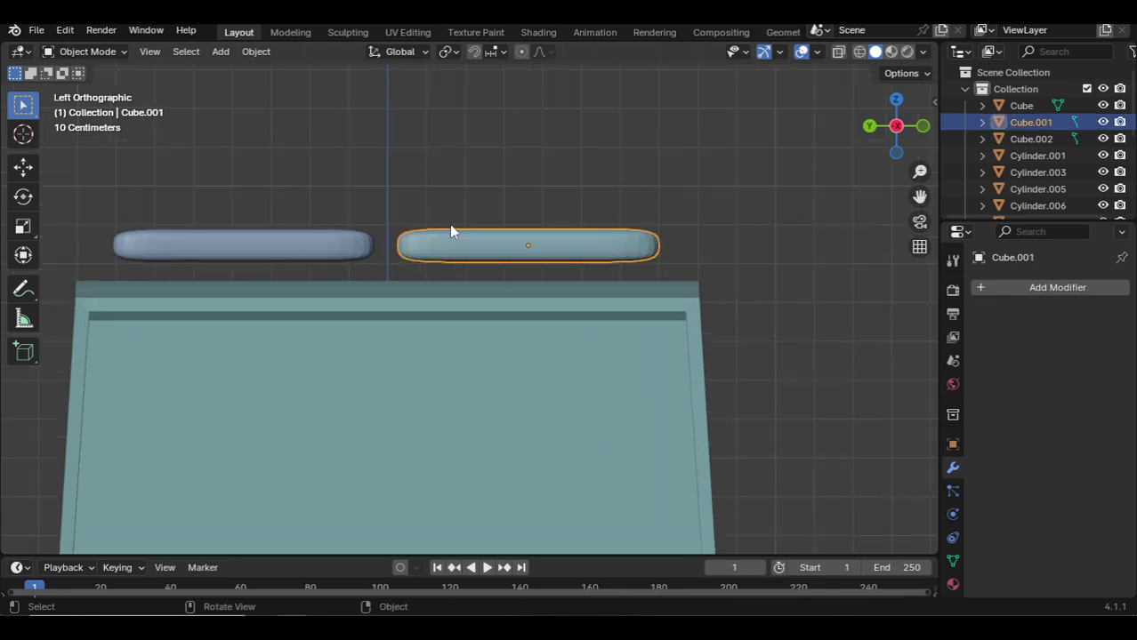
- Inspect the pair of slabs above the roof from several angles and in the side views
{"action": "middle_click_drag", "start_coordinate": [535, 204], "coordinate": [373, 216]}
{"action": "scroll", "coordinate": [407, 232], "scroll_direction": "down", "scroll_amount": 7}
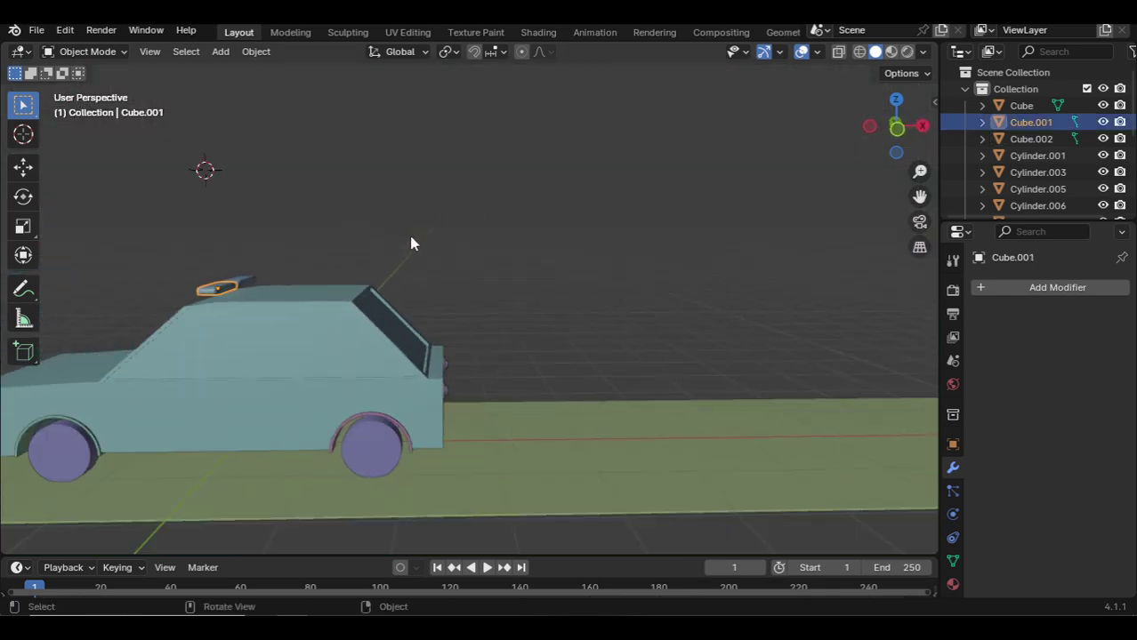
{"action": "middle_click_drag", "start_coordinate": [298, 291], "coordinate": [547, 291]}
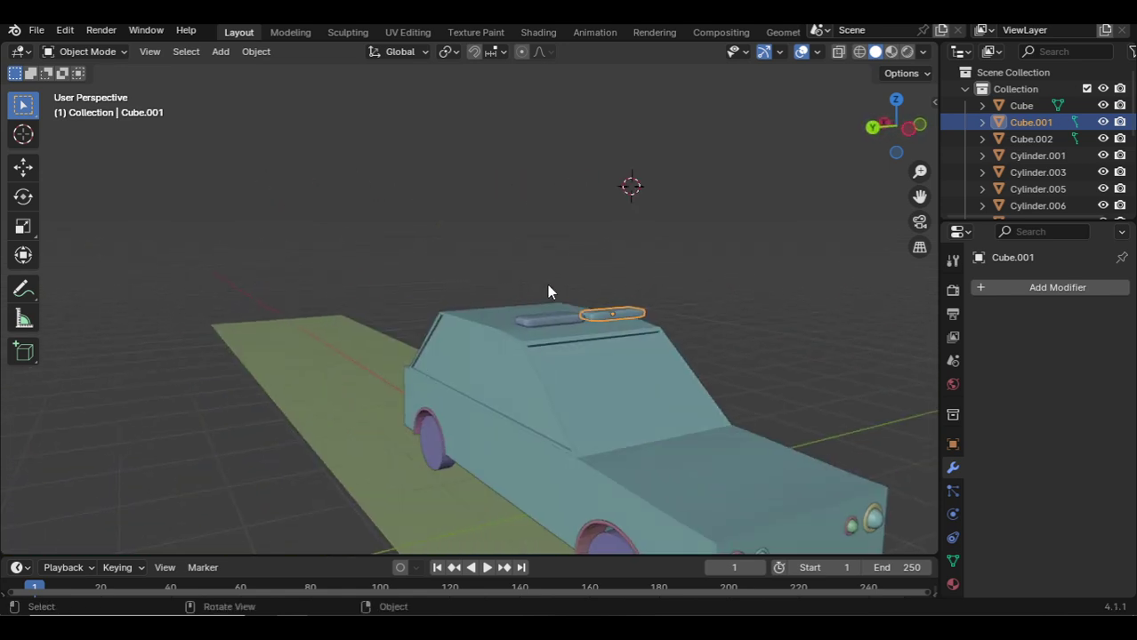
{"action": "key", "text": "KP_1"}
{"action": "key", "text": "KP_3"}
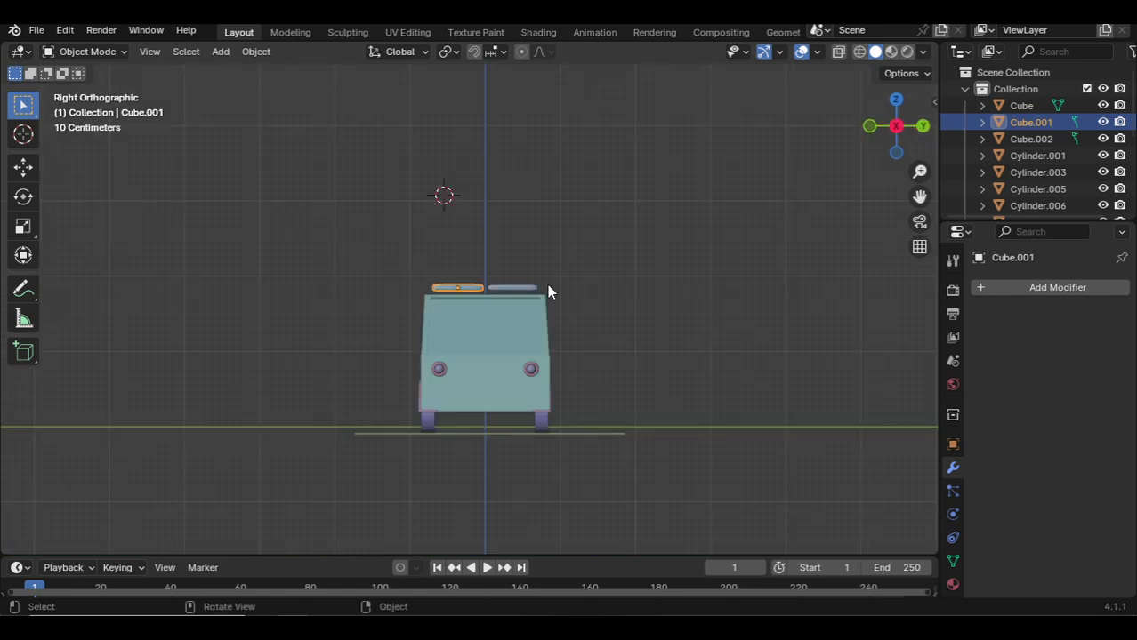
{"action": "key", "text": "ctrl+KP_3"}
{"action": "scroll", "coordinate": [508, 296], "scroll_direction": "up", "scroll_amount": 12}
{"action": "middle_click_drag", "start_coordinate": [402, 178], "coordinate": [470, 190], "text": "shift"}
{"action": "scroll", "coordinate": [436, 143], "scroll_direction": "down", "scroll_amount": 3}
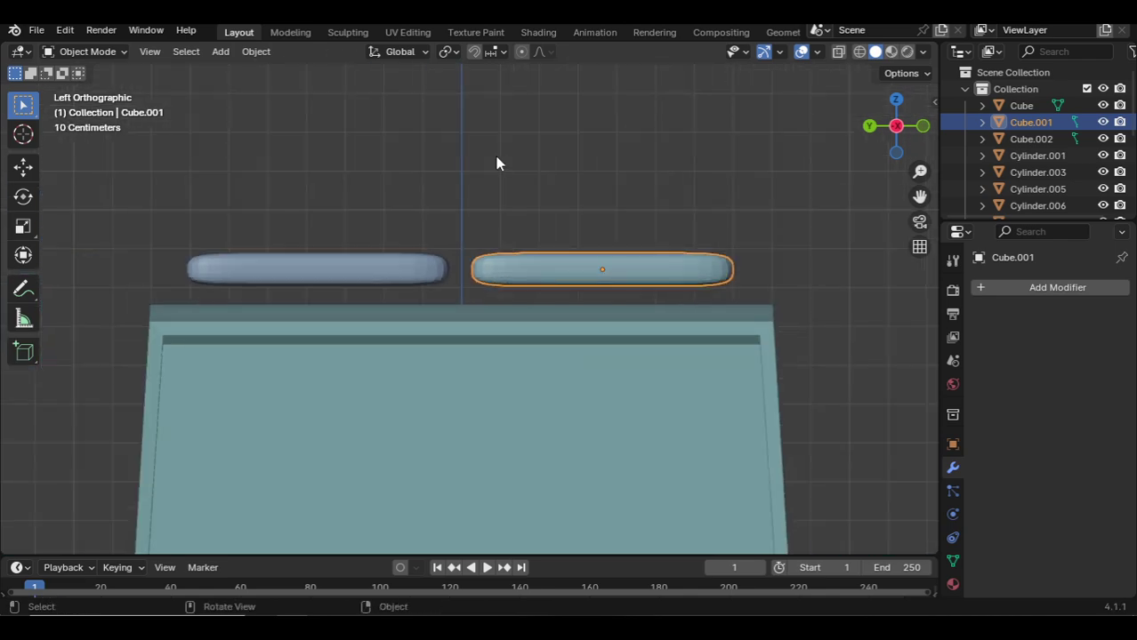
{"action": "key", "text": "shift+d"}
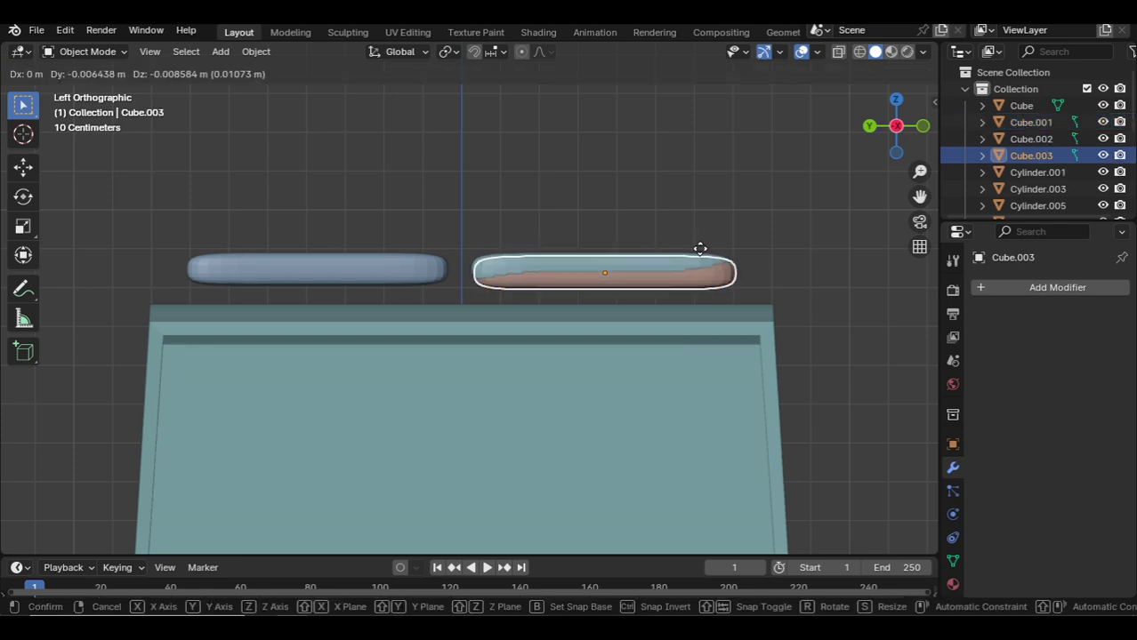
{"action": "left_click", "coordinate": [695, 251]}
{"action": "key", "text": "ctrl+z"}
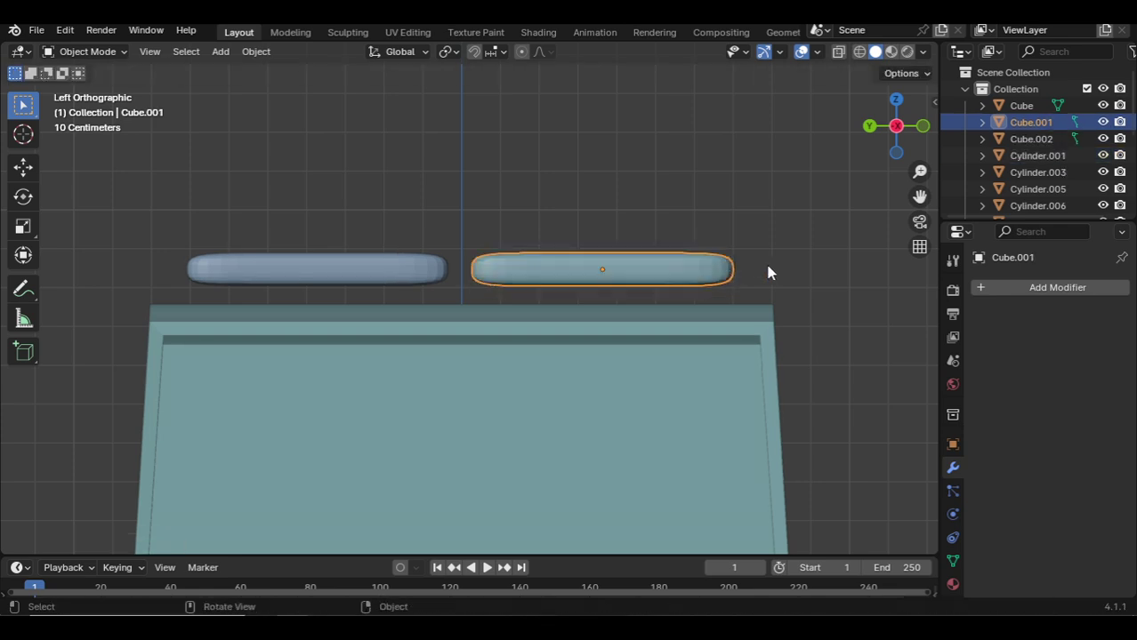
- Duplicate the original slab in place and scale the copy up slightly so it encloses the slab
{"action": "key", "text": "shift+d"}
{"action": "key", "text": "s"}
{"action": "left_click", "coordinate": [773, 268]}
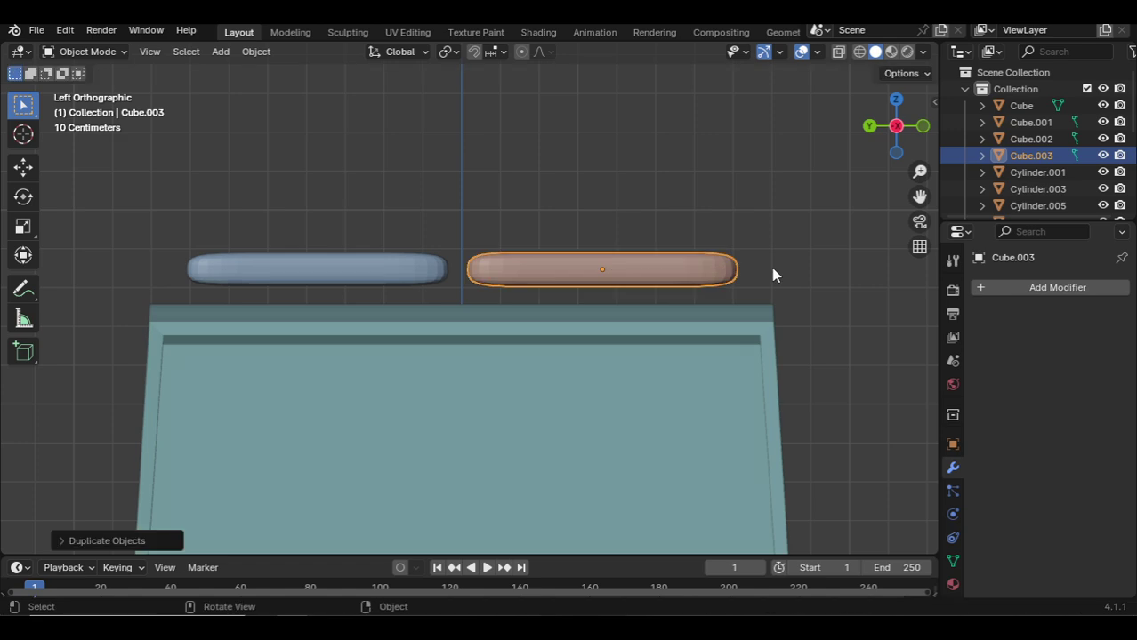
- Delete the faces of the upper half of the enlarged slab copy, leaving a lower shell, and return to Object Mode
{"action": "scroll", "coordinate": [767, 265], "scroll_direction": "up", "scroll_amount": 1}
{"action": "key", "text": "Tab"}
{"action": "scroll", "coordinate": [746, 264], "scroll_direction": "up", "scroll_amount": 3}
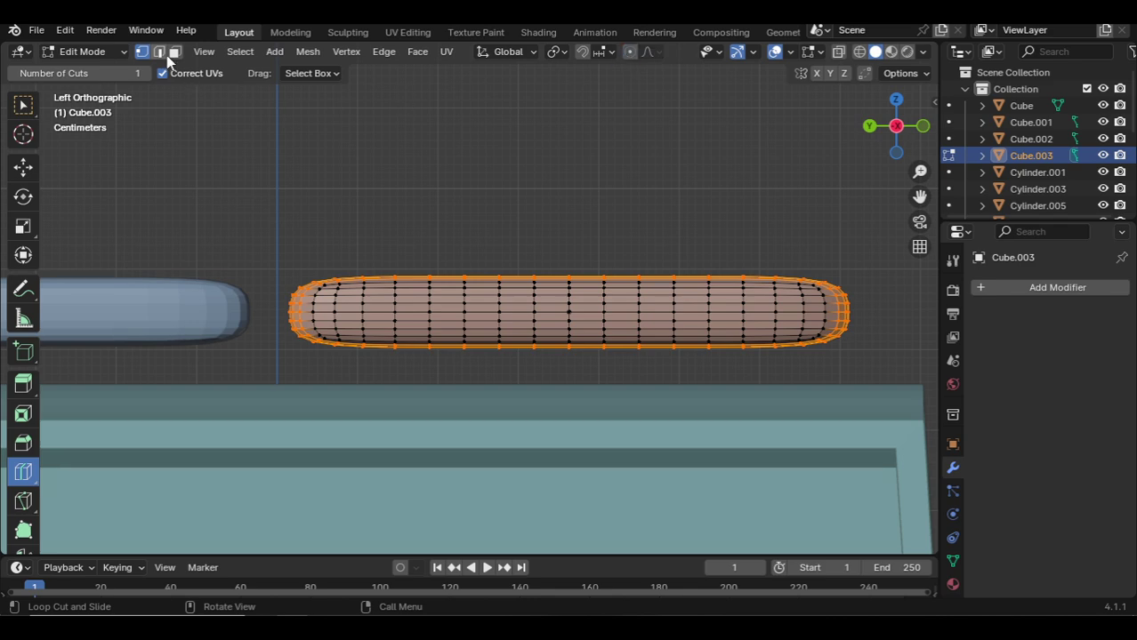
{"action": "left_click", "coordinate": [24, 106]}
{"action": "left_click", "coordinate": [387, 230]}
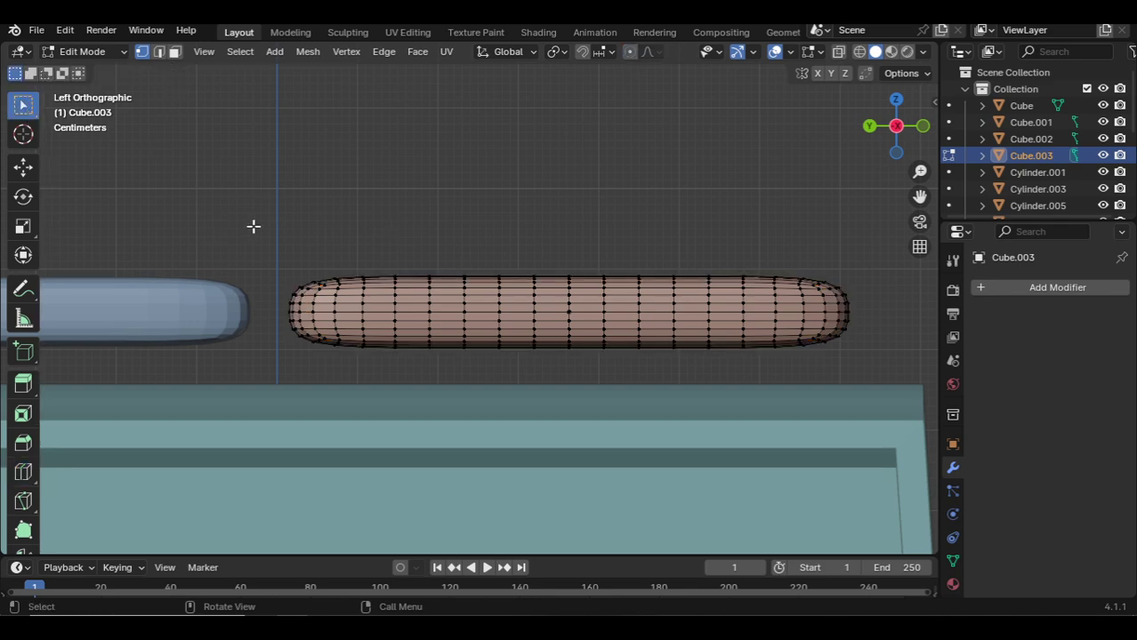
{"action": "left_click", "coordinate": [838, 51]}
{"action": "left_click_drag", "start_coordinate": [869, 207], "coordinate": [241, 318]}
{"action": "key", "text": "x"}
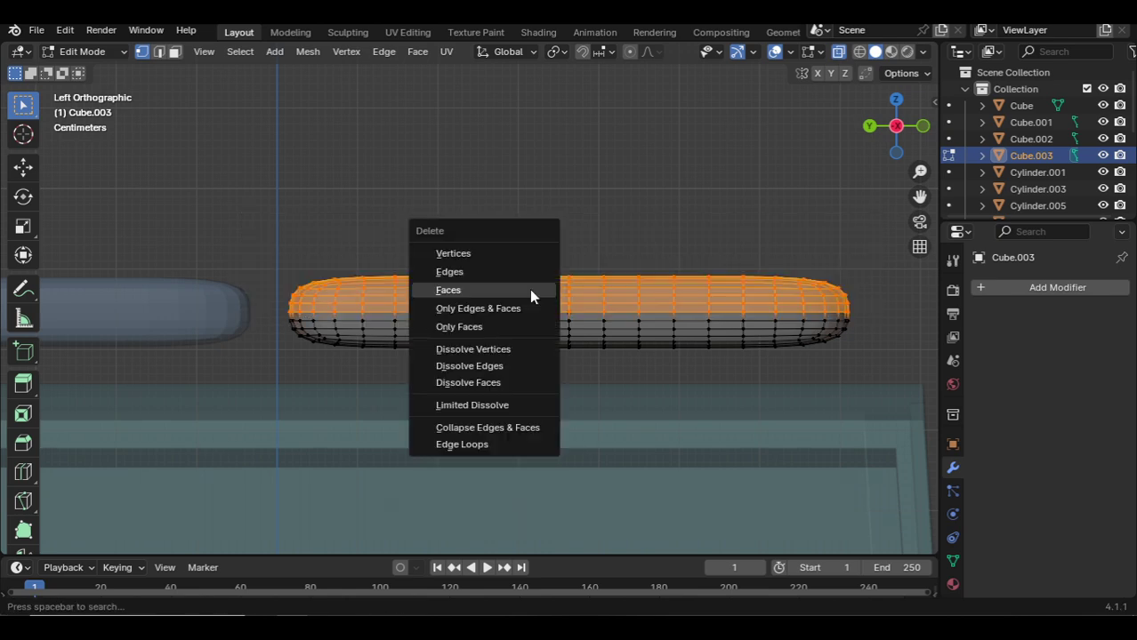
{"action": "left_click", "coordinate": [531, 293]}
{"action": "key", "text": "Tab"}
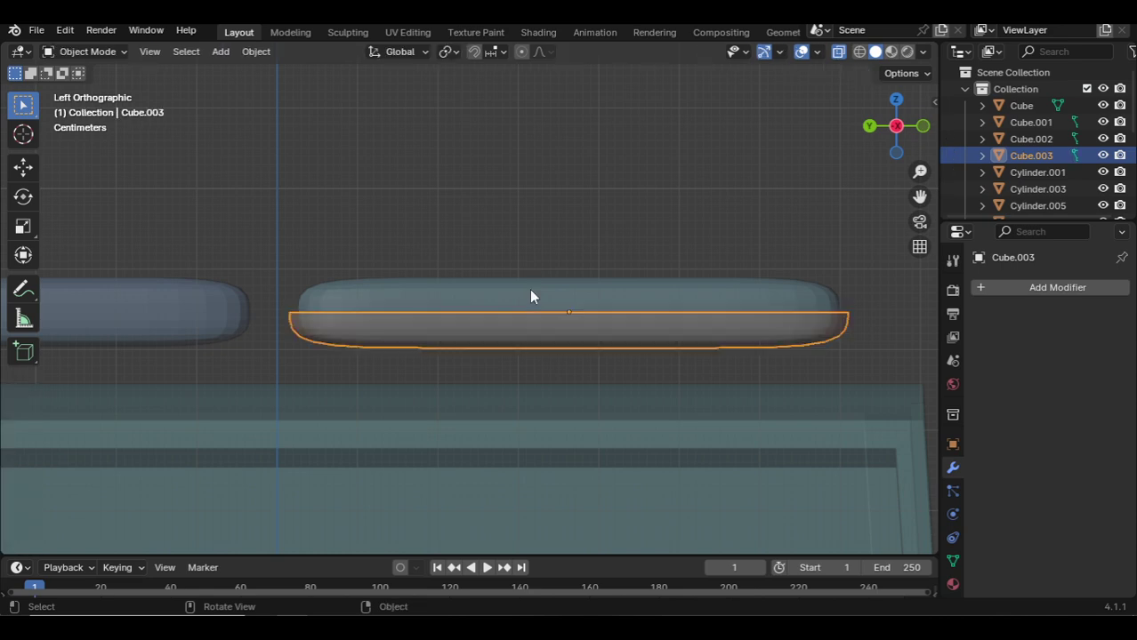
- Duplicate the lower shell about 0.73 m along Y so the copy surrounds the underside of the second slab
{"action": "scroll", "coordinate": [530, 290], "scroll_direction": "down", "scroll_amount": 1}
{"action": "middle_click_drag", "start_coordinate": [566, 322], "coordinate": [626, 322], "text": "shift"}
{"action": "scroll", "coordinate": [630, 324], "scroll_direction": "down", "scroll_amount": 1}
{"action": "middle_click_drag", "start_coordinate": [715, 331], "coordinate": [805, 328], "text": "shift"}
{"action": "key", "text": "shift+d"}
{"action": "key", "text": "x"}
{"action": "key", "text": "y"}
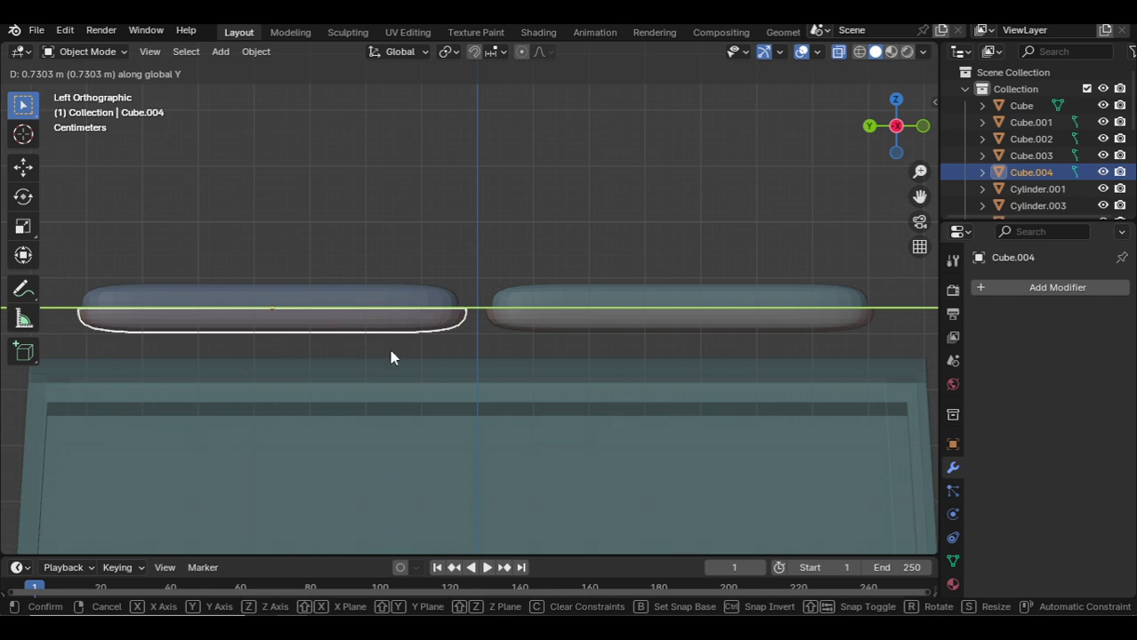
{"action": "left_click", "coordinate": [391, 350]}
{"action": "left_click", "coordinate": [486, 285]}
{"action": "left_click", "coordinate": [455, 322]}
{"action": "left_click", "coordinate": [554, 326], "text": "shift"}
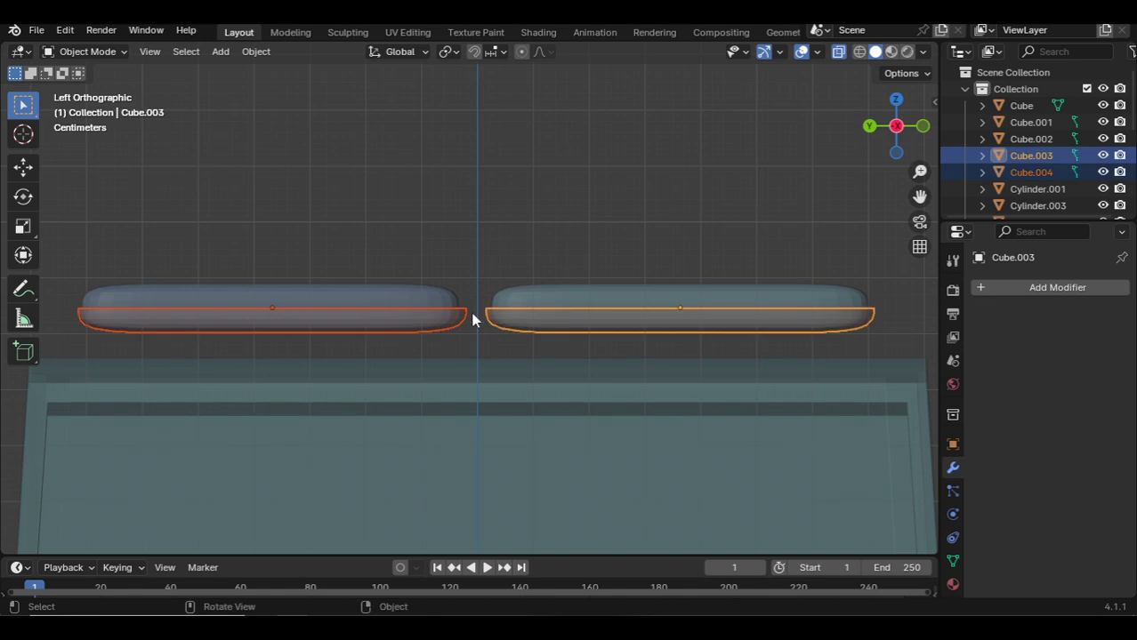
{"action": "left_click", "coordinate": [576, 252]}
{"action": "left_click", "coordinate": [380, 330]}
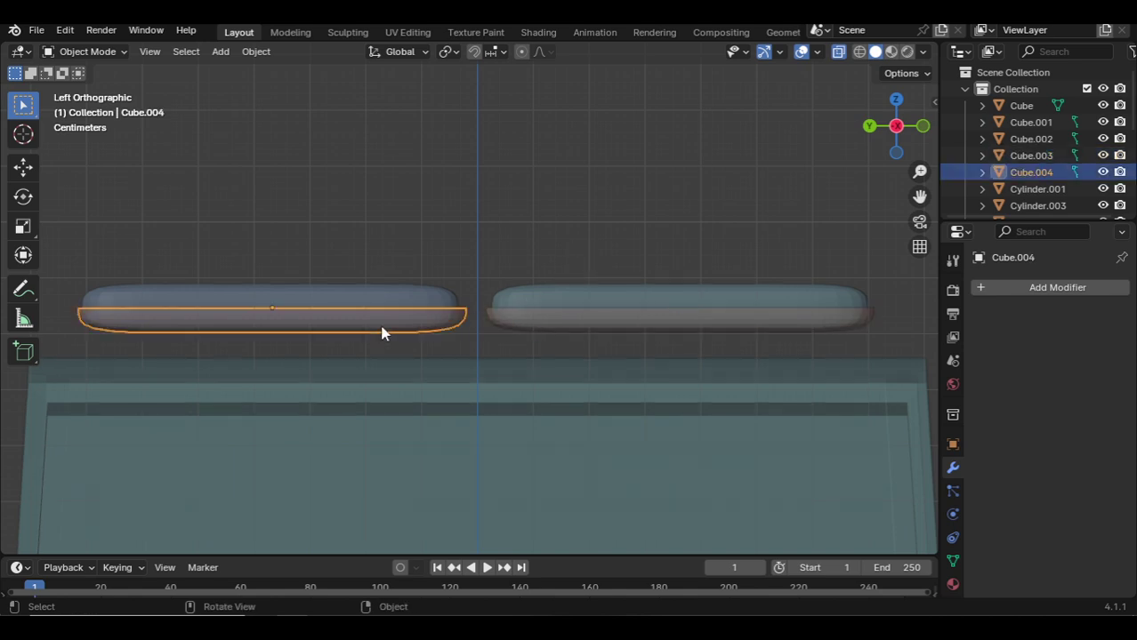
- Add a cube, shrink it to a small block, and centre it at the front edge of the roof beneath the two slabs
{"action": "left_click", "coordinate": [498, 225]}
{"action": "key", "text": "shift+a"}
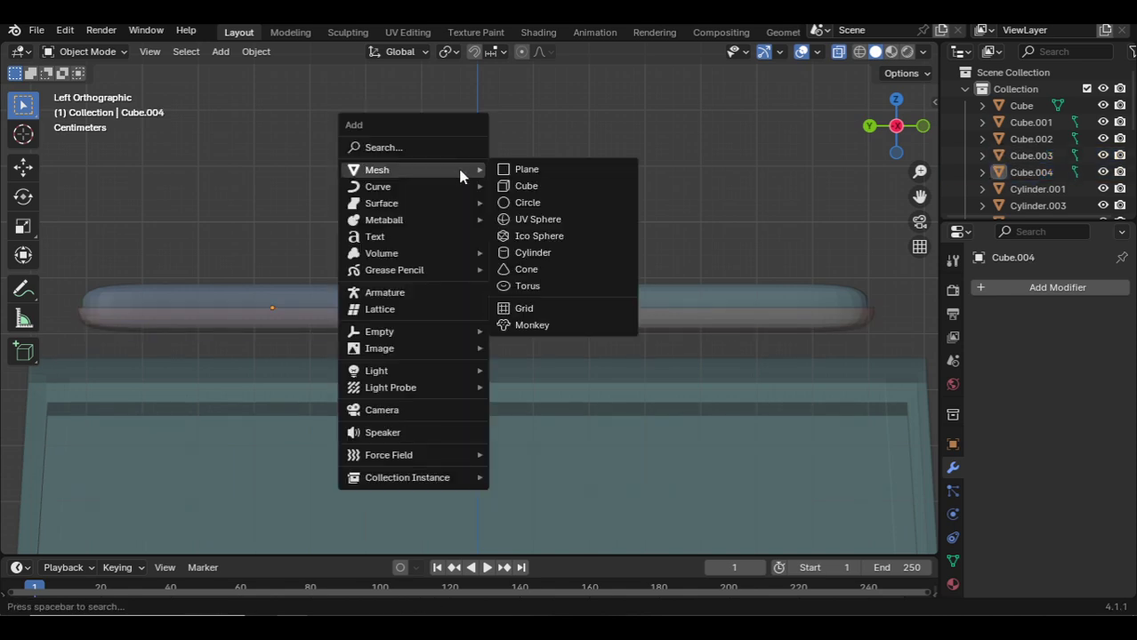
{"action": "left_click", "coordinate": [540, 193]}
{"action": "scroll", "coordinate": [611, 181], "scroll_direction": "down", "scroll_amount": 4}
{"action": "key", "text": "g"}
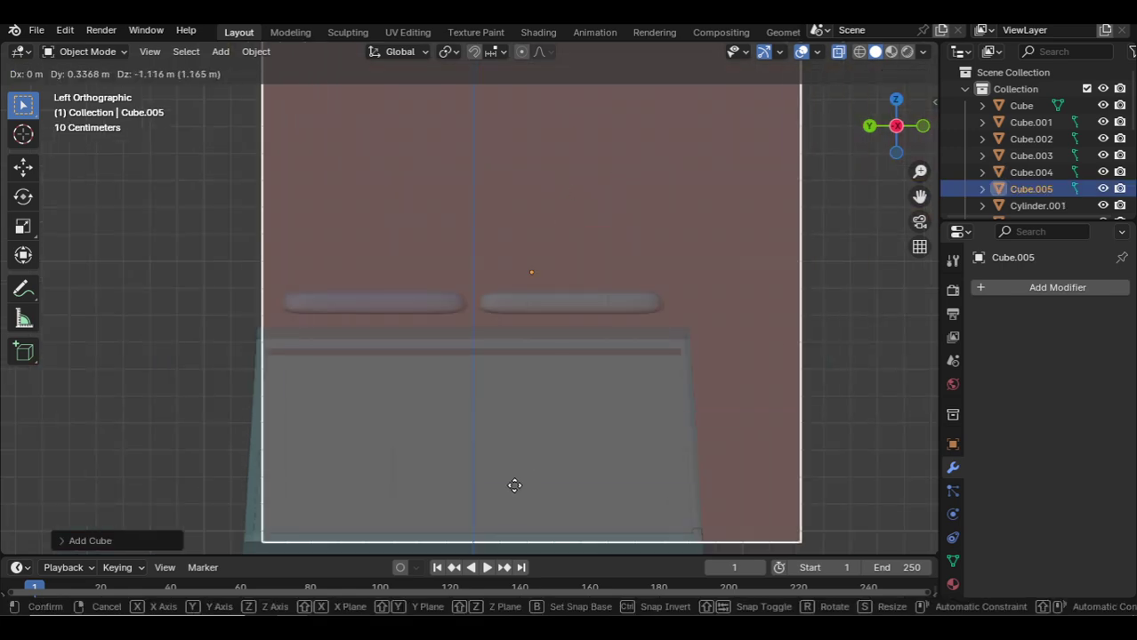
{"action": "left_click", "coordinate": [498, 489]}
{"action": "key", "text": "s"}
{"action": "left_click", "coordinate": [549, 254]}
{"action": "key", "text": "g"}
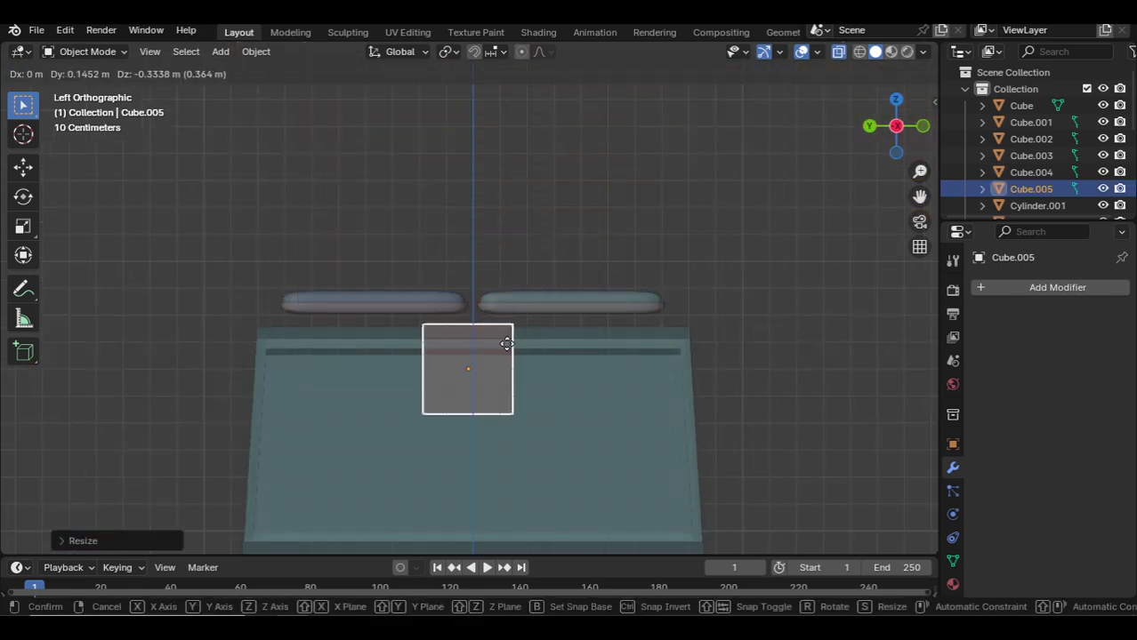
{"action": "left_click", "coordinate": [515, 331]}
- Flatten the small cube along Z and enlarge it into a wide, low bar
{"action": "key", "text": "s"}
{"action": "key", "text": "z"}
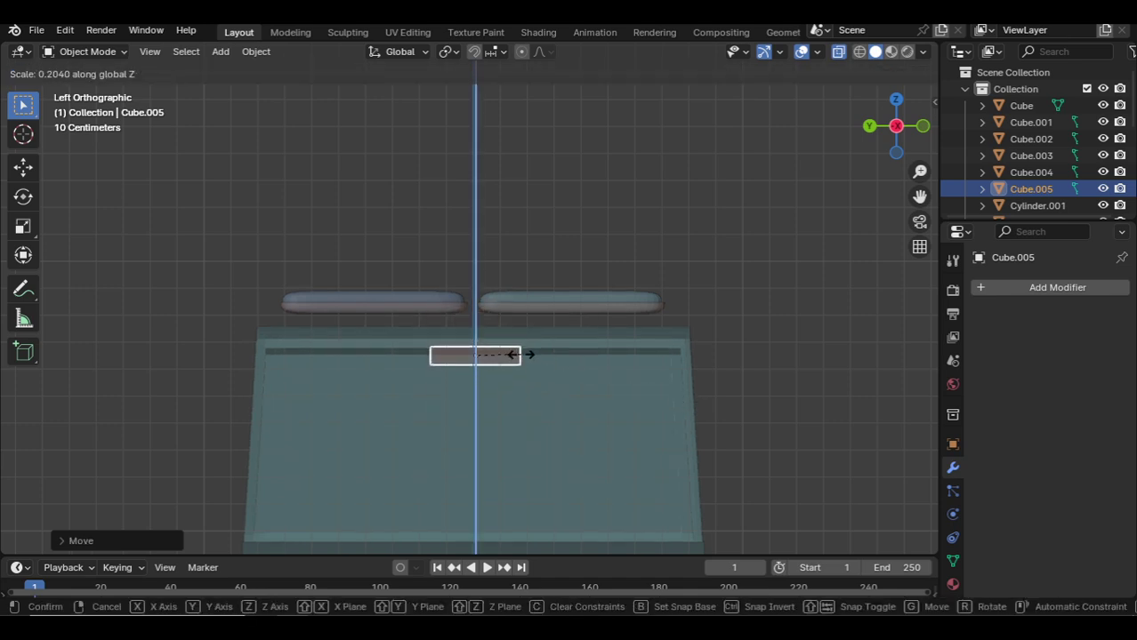
{"action": "left_click", "coordinate": [511, 355]}
{"action": "key", "text": "s"}
{"action": "left_click", "coordinate": [596, 364]}
{"action": "key", "text": "s"}
{"action": "key", "text": "z"}
{"action": "left_click", "coordinate": [552, 364]}
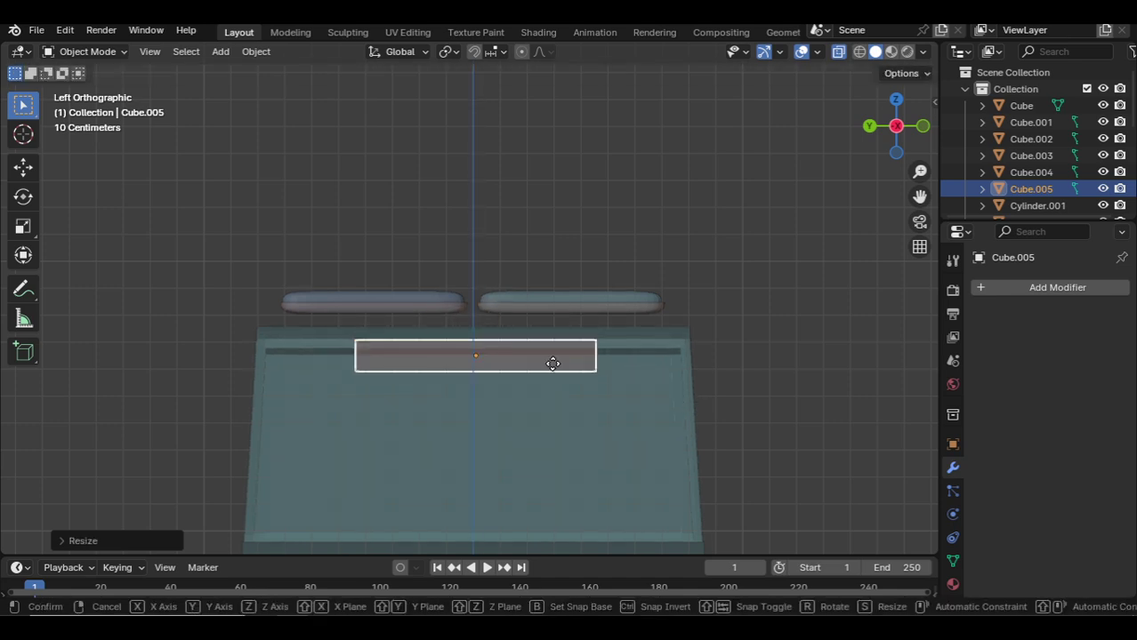
- Raise the bar along Z until it bridges the roof and the undersides of the slabs
{"action": "key", "text": "g"}
{"action": "key", "text": "z"}
{"action": "left_click", "coordinate": [558, 331]}
{"action": "scroll", "coordinate": [521, 325], "scroll_direction": "up", "scroll_amount": 2}
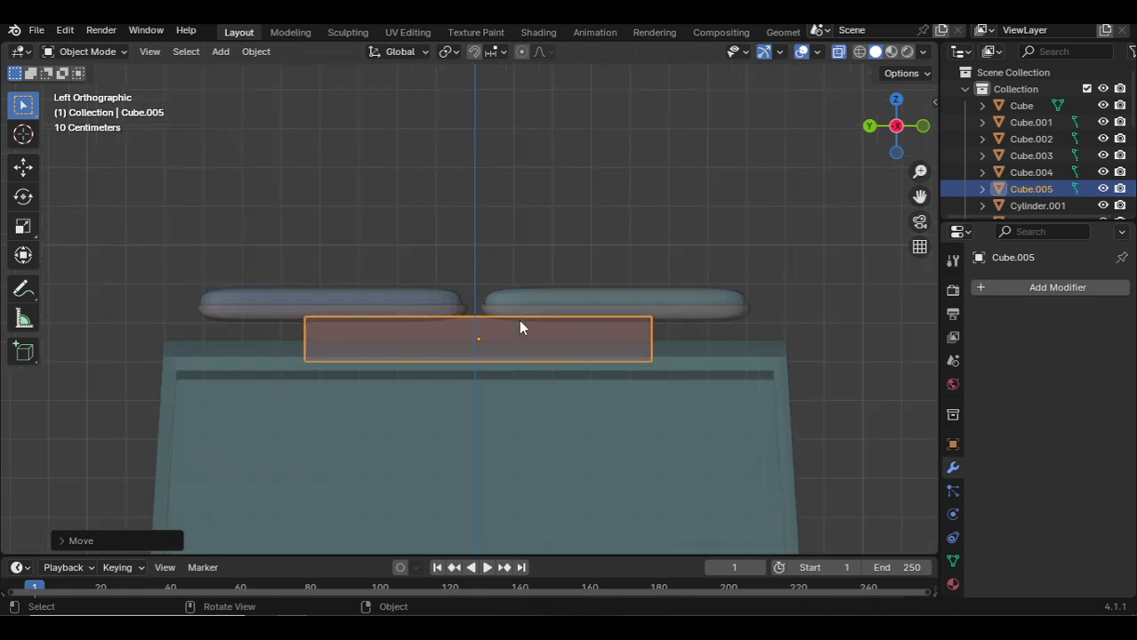
- Narrow the bar along X to about 0.05 of its depth in the top view, centred under the slabs
{"action": "key", "text": "KP_7"}
{"action": "scroll", "coordinate": [518, 319], "scroll_direction": "down", "scroll_amount": 12}
{"action": "middle_click_drag", "start_coordinate": [436, 297], "coordinate": [554, 267], "text": "shift"}
{"action": "scroll", "coordinate": [544, 269], "scroll_direction": "up", "scroll_amount": 5}
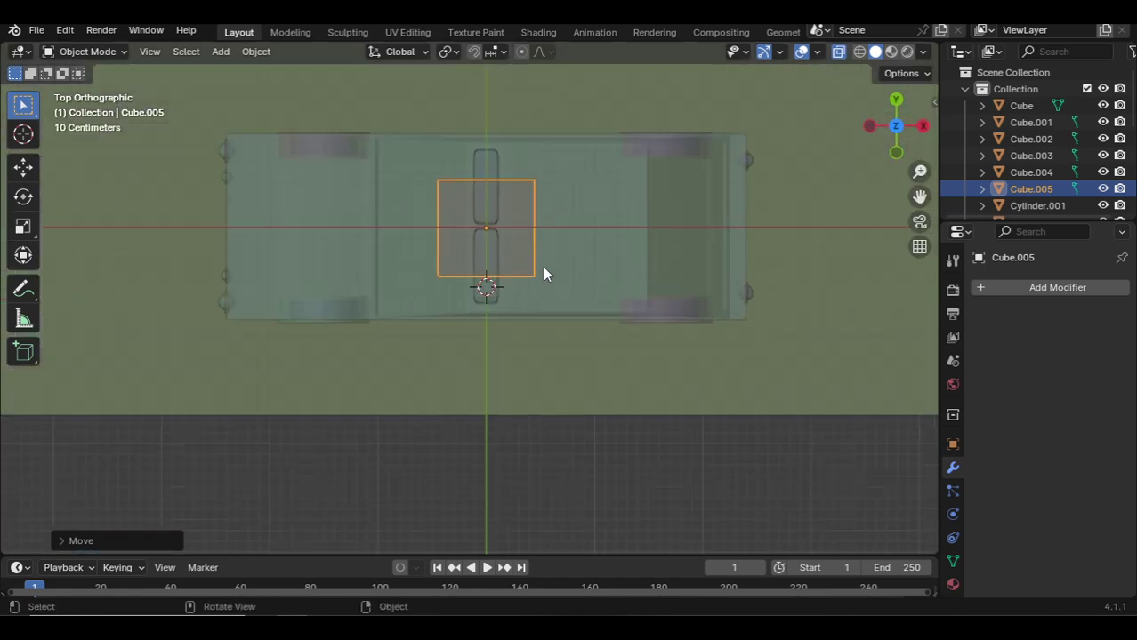
{"action": "scroll", "coordinate": [545, 274], "scroll_direction": "up", "scroll_amount": 5}
{"action": "key", "text": "s"}
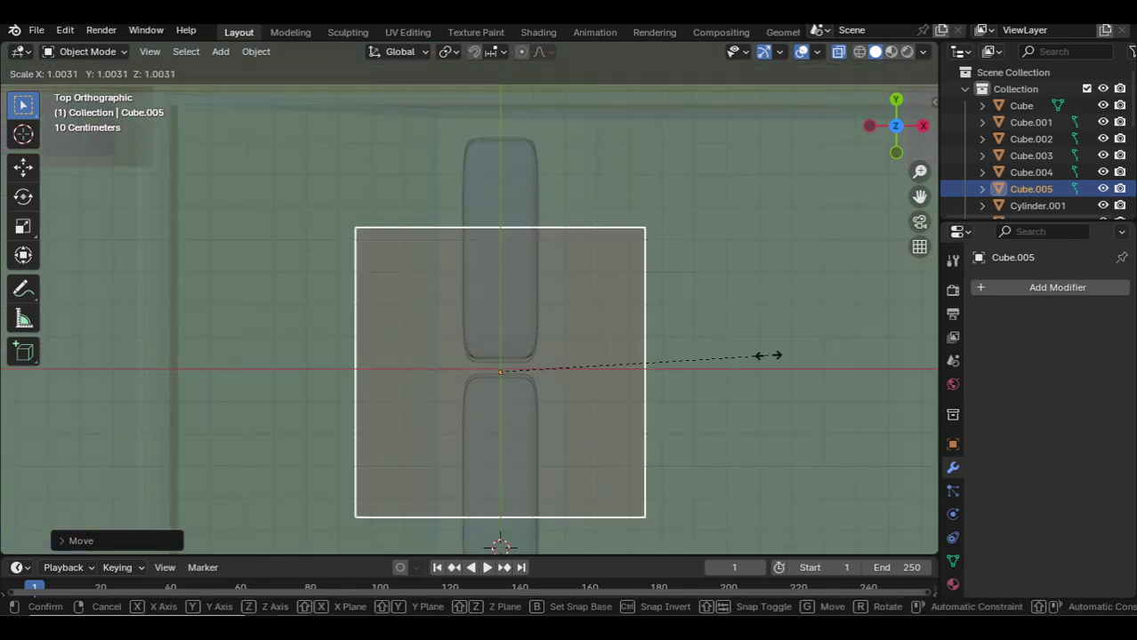
{"action": "key", "text": "x"}
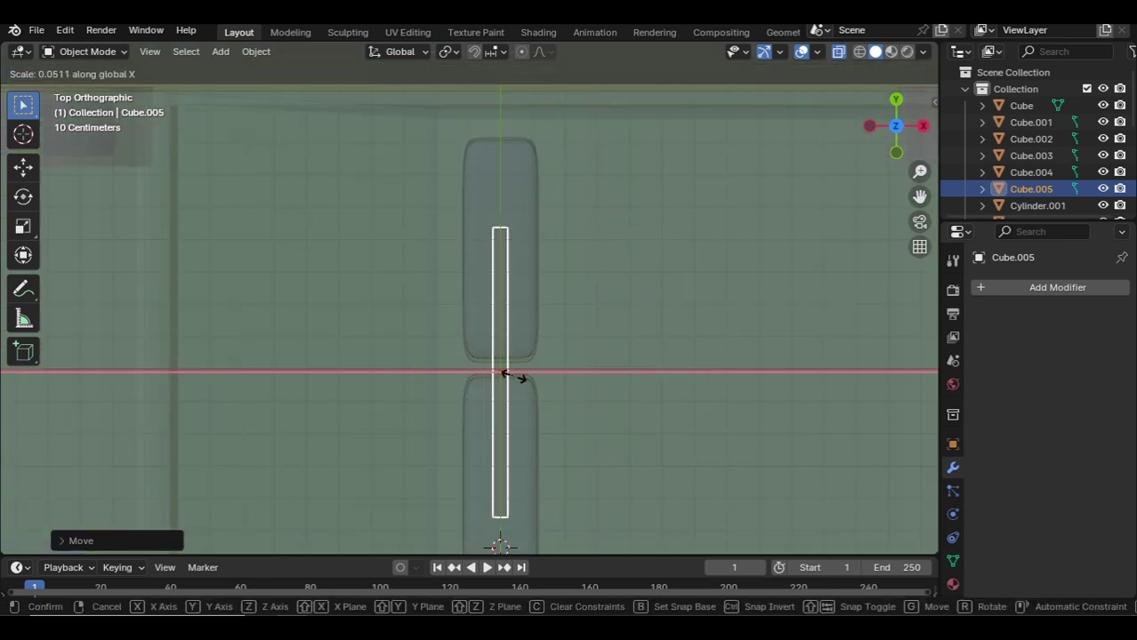
{"action": "left_click", "coordinate": [513, 377]}
- Select both slabs, their lower shells and the support bar in the front view, and lower them together along Z
{"action": "key", "text": "KP_1"}
{"action": "middle_click_drag", "start_coordinate": [510, 330], "coordinate": [514, 329]}
{"action": "scroll", "coordinate": [566, 317], "scroll_direction": "up", "scroll_amount": 3}
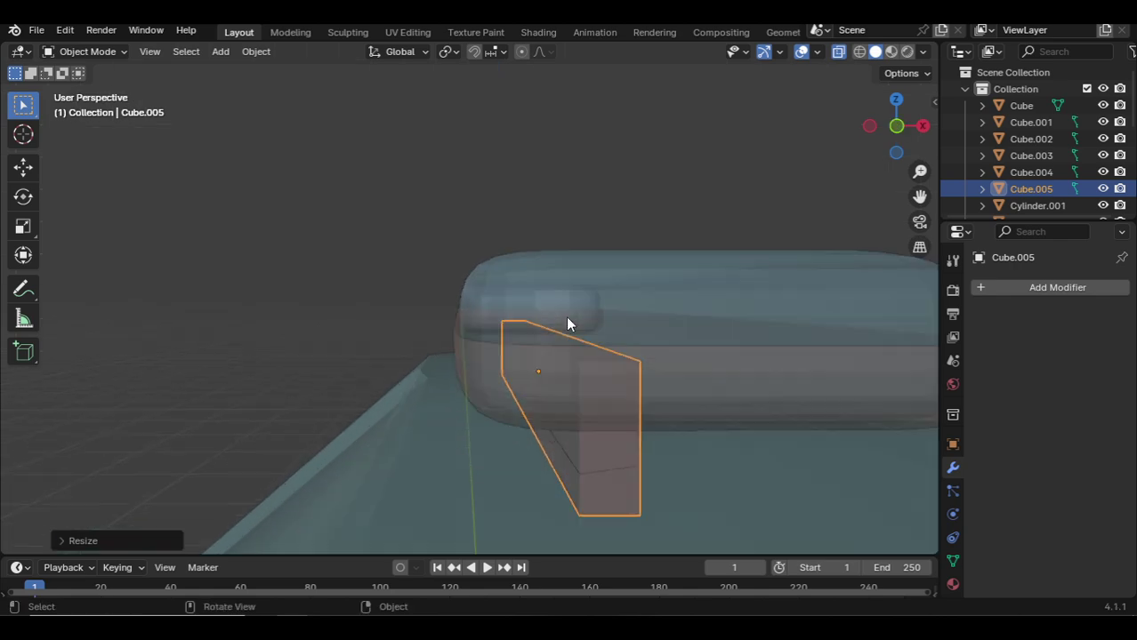
{"action": "left_click", "coordinate": [627, 298]}
{"action": "key", "text": "KP_1"}
{"action": "scroll", "coordinate": [668, 246], "scroll_direction": "up", "scroll_amount": 4}
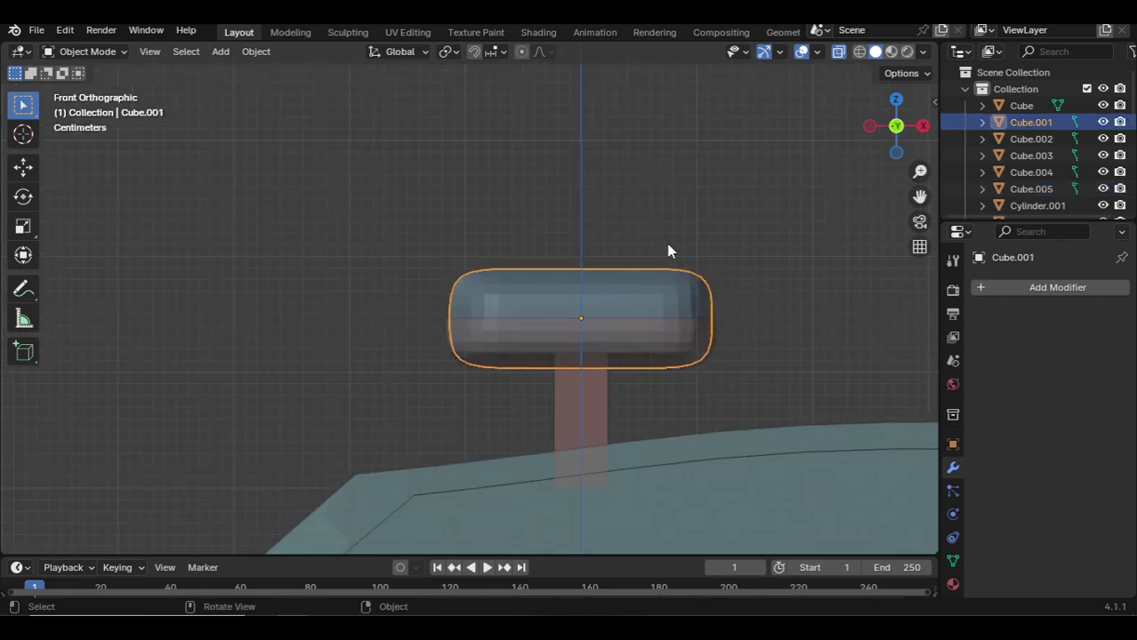
{"action": "left_click_drag", "start_coordinate": [743, 212], "coordinate": [356, 435]}
{"action": "key", "text": "g"}
{"action": "key", "text": "z"}
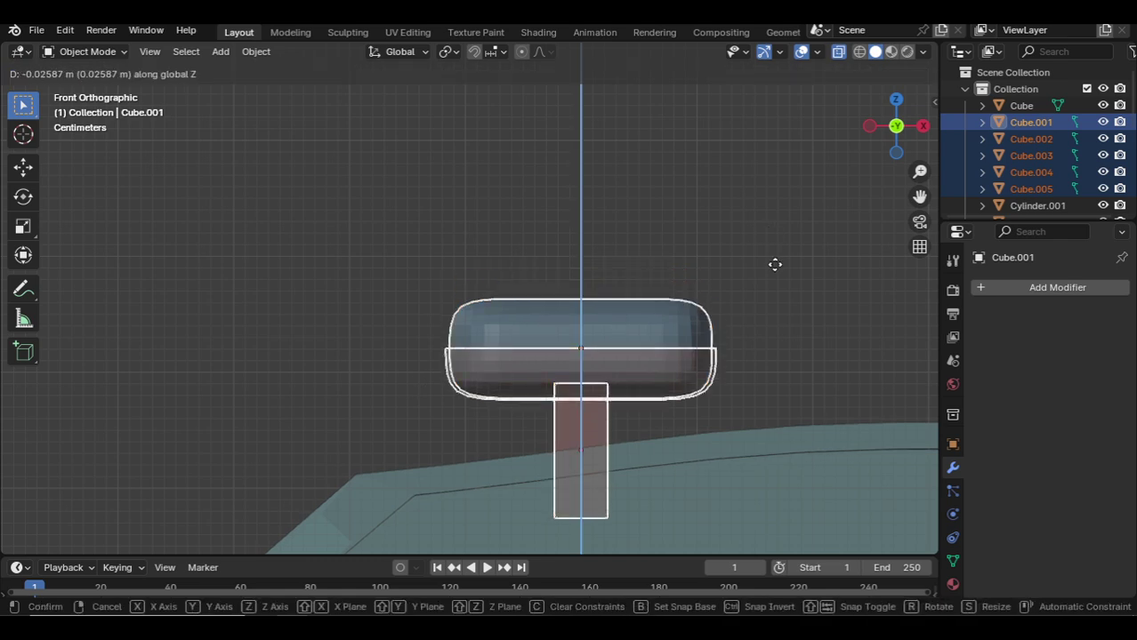
{"action": "left_click", "coordinate": [775, 281]}
- Tilt the selected light bar assembly about 8 degrees in the front view to match the roof slope, and lower it about 0.017 m along Z
{"action": "key", "text": "r"}
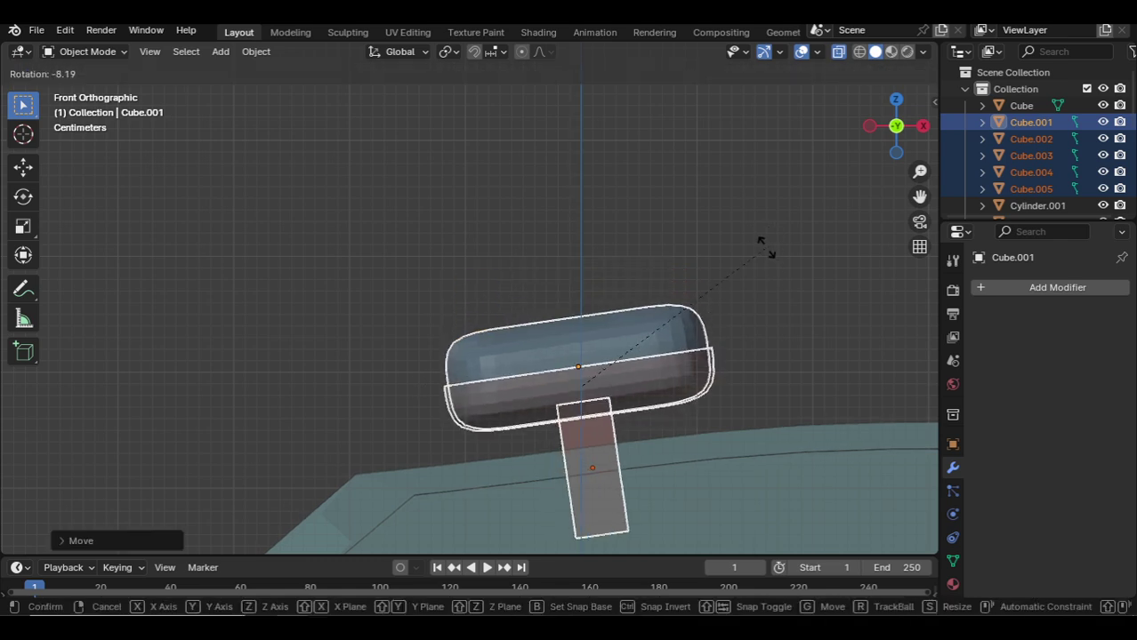
{"action": "left_click", "coordinate": [765, 249]}
{"action": "key", "text": "g"}
{"action": "key", "text": "z"}
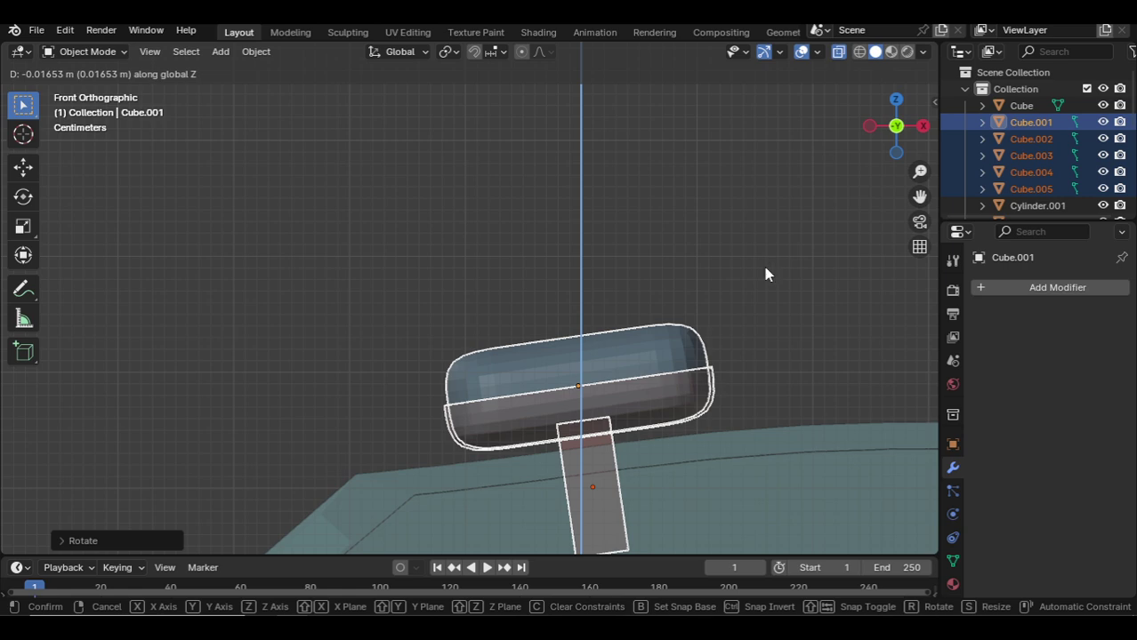
{"action": "key", "text": "r"}
{"action": "left_click", "coordinate": [782, 256]}
{"action": "key", "text": "g"}
{"action": "key", "text": "z"}
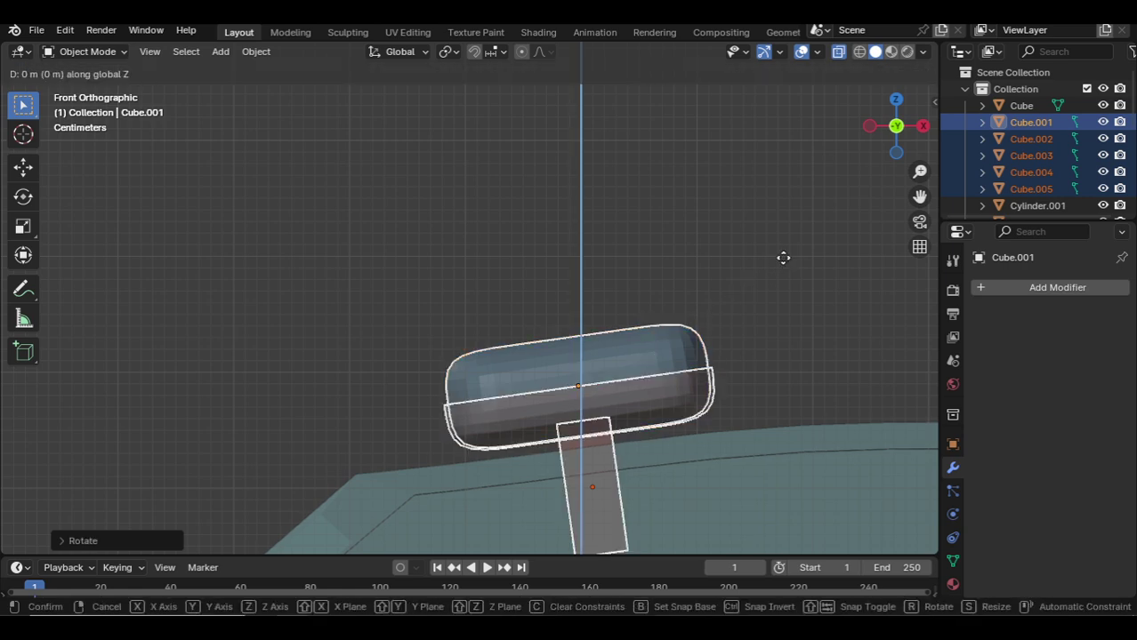
{"action": "left_click", "coordinate": [761, 138]}
{"action": "scroll", "coordinate": [642, 242], "scroll_direction": "down", "scroll_amount": 6}
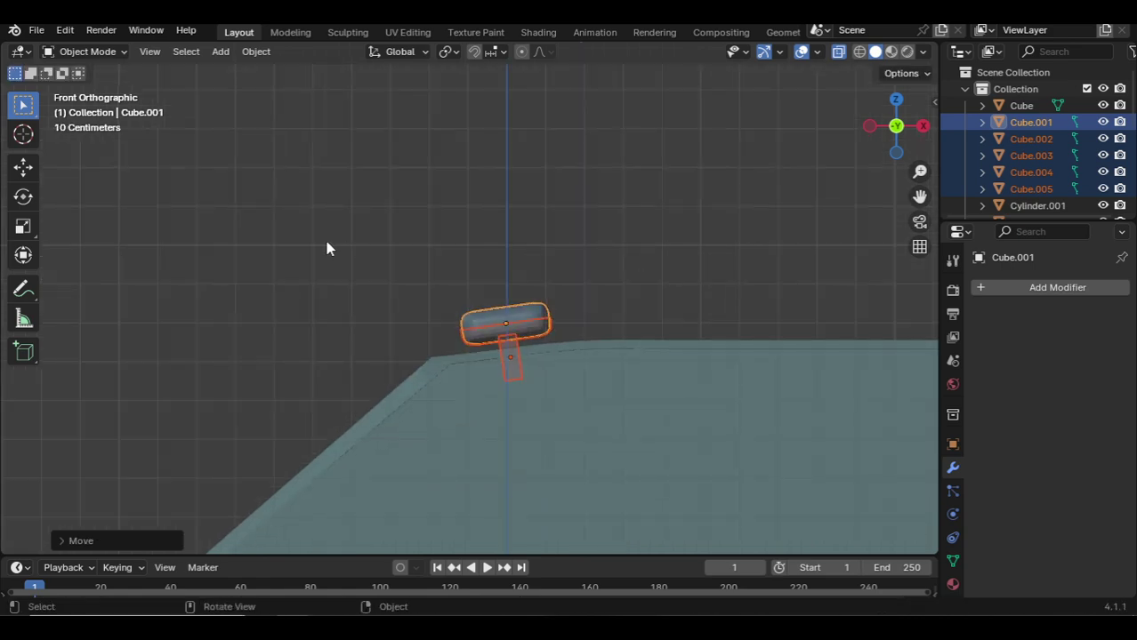
{"action": "middle_click_drag", "start_coordinate": [326, 240], "coordinate": [507, 257], "text": "shift"}
{"action": "left_click", "coordinate": [648, 239]}
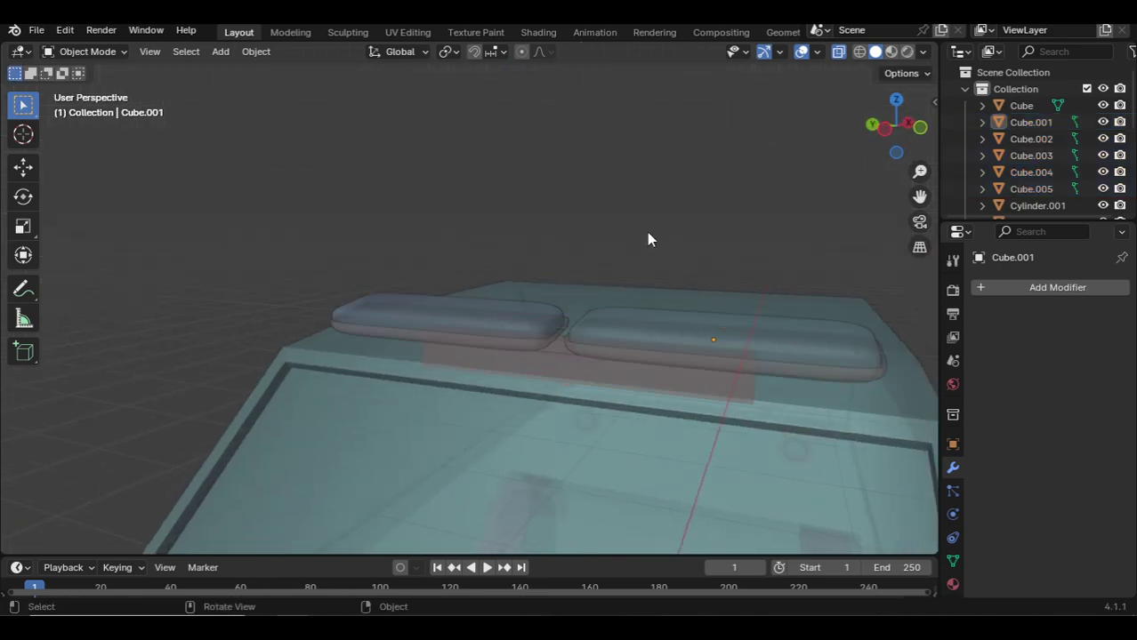
- Lengthen the support bar along Y in the right view so it extends closer to the outer ends of both slabs
{"action": "key", "text": "KP_1"}
{"action": "key", "text": "KP_3"}
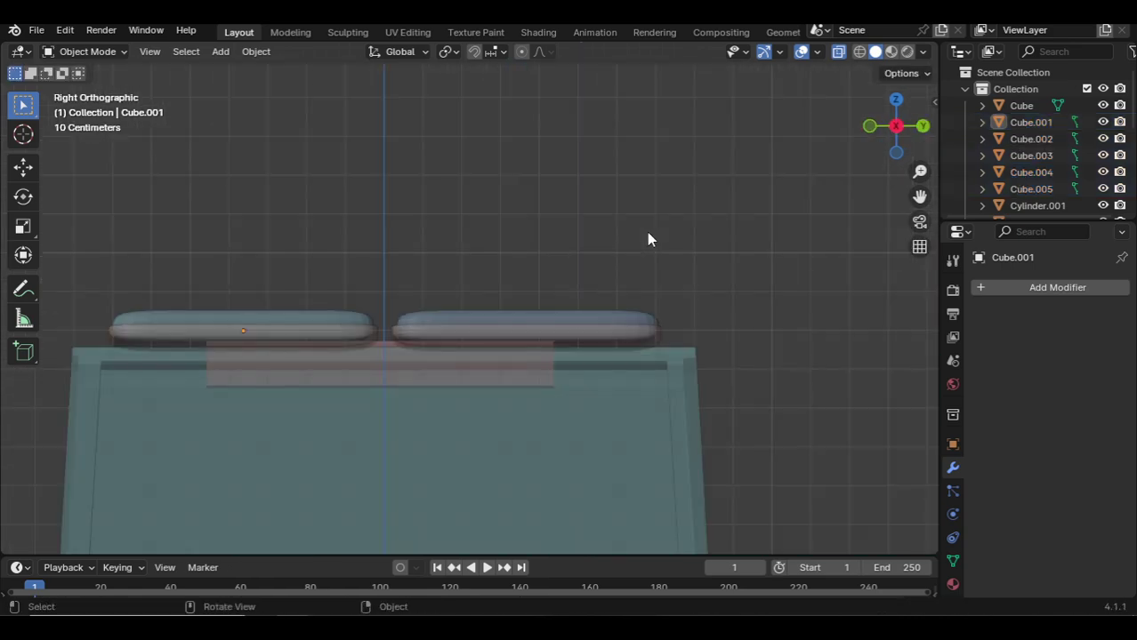
{"action": "scroll", "coordinate": [563, 313], "scroll_direction": "up", "scroll_amount": 3}
{"action": "left_click", "coordinate": [539, 372]}
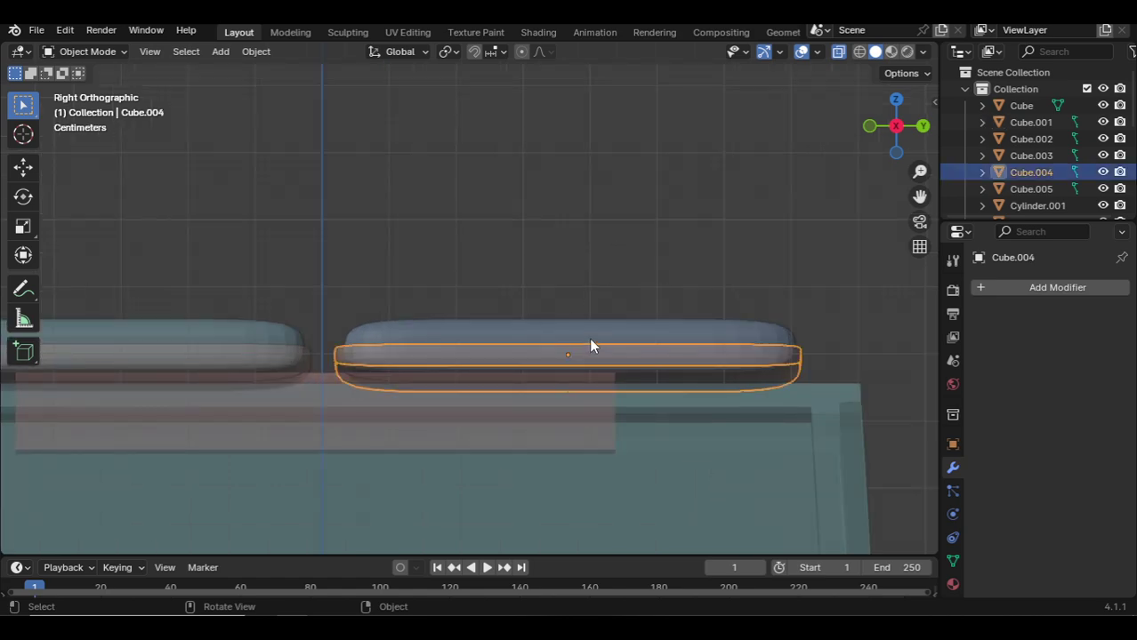
{"action": "scroll", "coordinate": [433, 374], "scroll_direction": "down", "scroll_amount": 2}
{"action": "left_click", "coordinate": [437, 399]}
{"action": "left_click", "coordinate": [436, 399]}
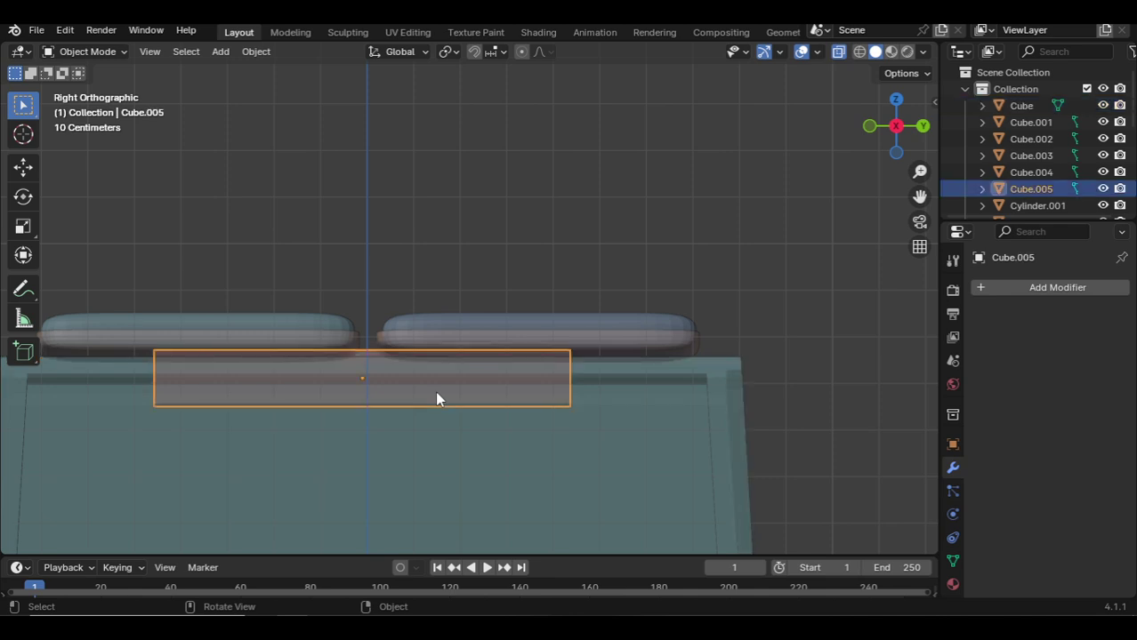
{"action": "left_click", "coordinate": [436, 399]}
{"action": "left_click", "coordinate": [436, 398]}
{"action": "key", "text": "s"}
{"action": "key", "text": "x"}
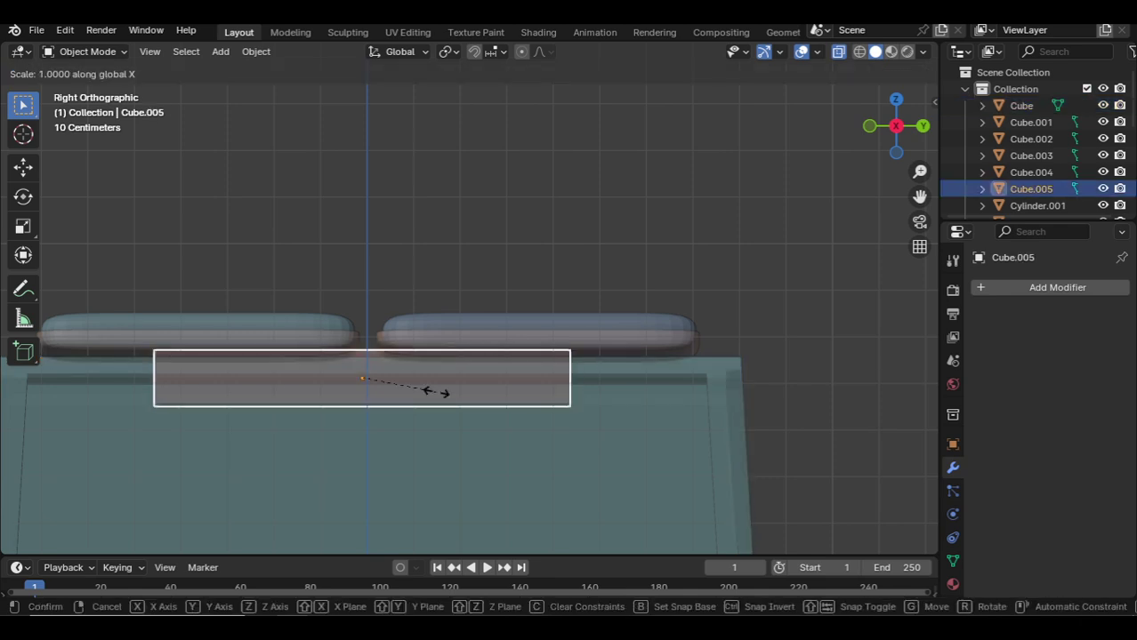
{"action": "key", "text": "y"}
{"action": "left_click", "coordinate": [460, 390]}
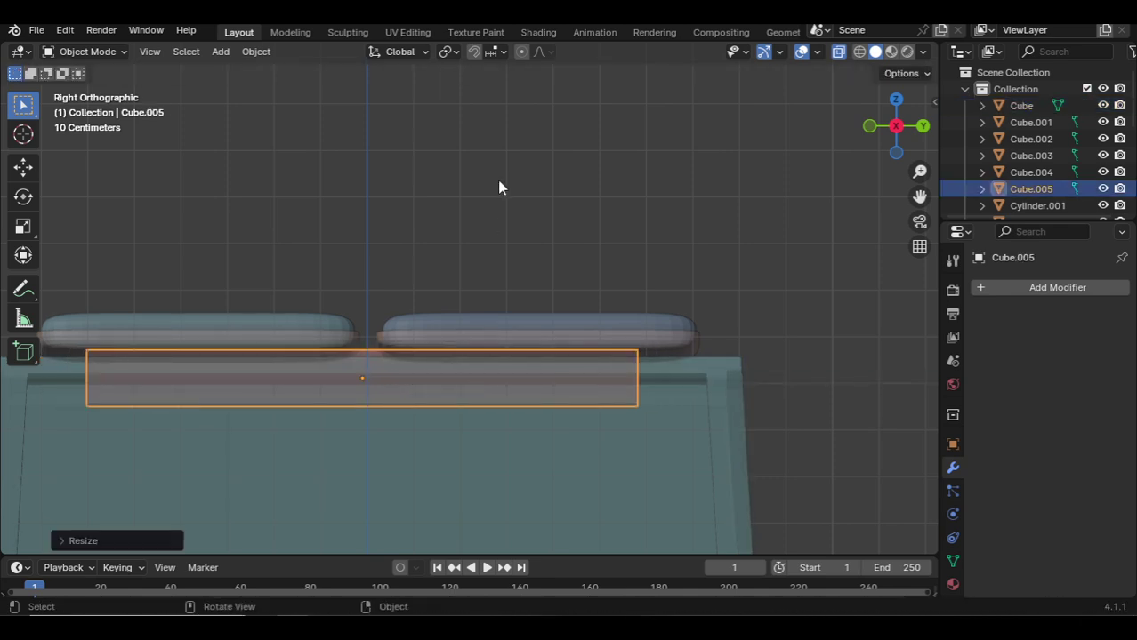
{"action": "left_click", "coordinate": [497, 183]}
- Turn off X-ray display and inspect the light bar on the opaque car from a front perspective
{"action": "middle_click_drag", "start_coordinate": [520, 199], "coordinate": [573, 181]}
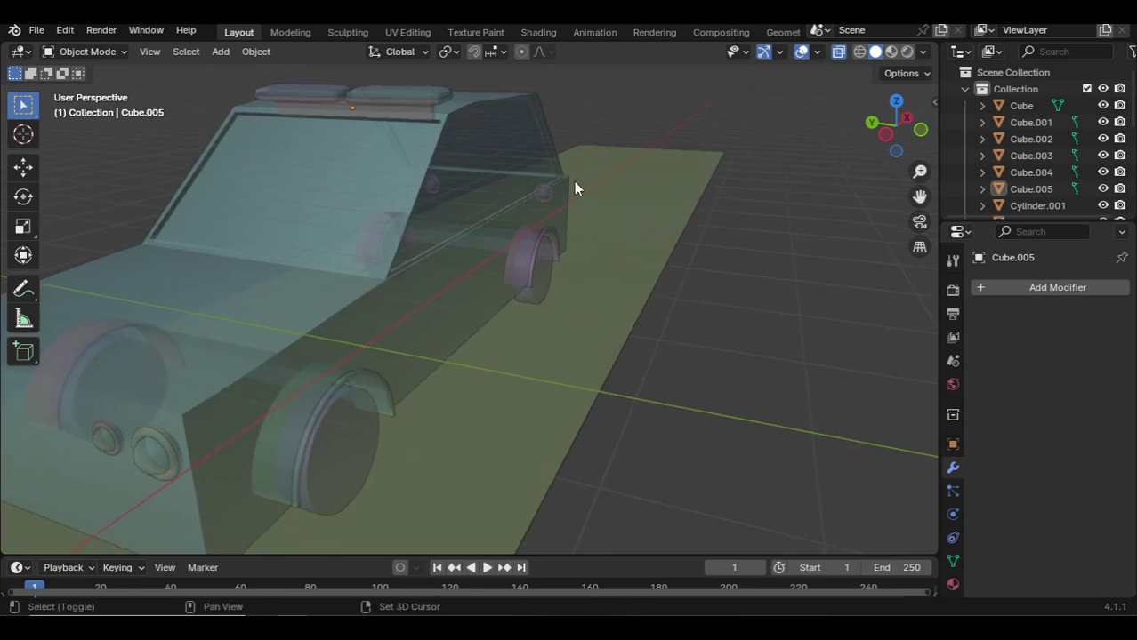
{"action": "scroll", "coordinate": [574, 182], "scroll_direction": "down", "scroll_amount": 4}
{"action": "left_click", "coordinate": [627, 206]}
{"action": "left_click", "coordinate": [776, 230]}
{"action": "middle_click_drag", "start_coordinate": [764, 165], "coordinate": [494, 241]}
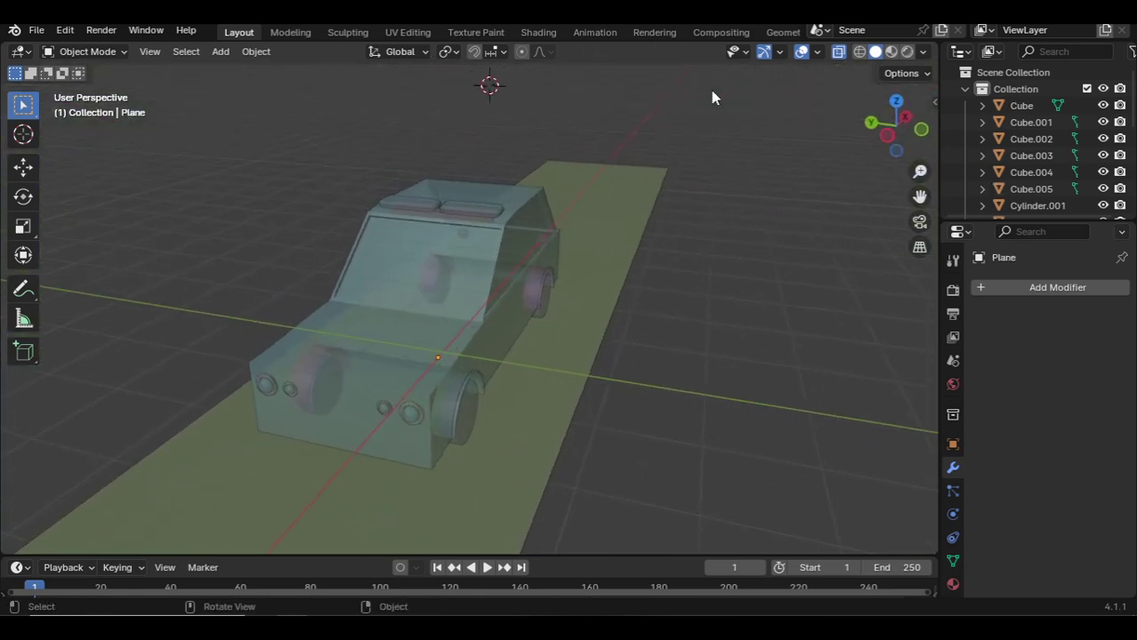
{"action": "left_click", "coordinate": [835, 55]}
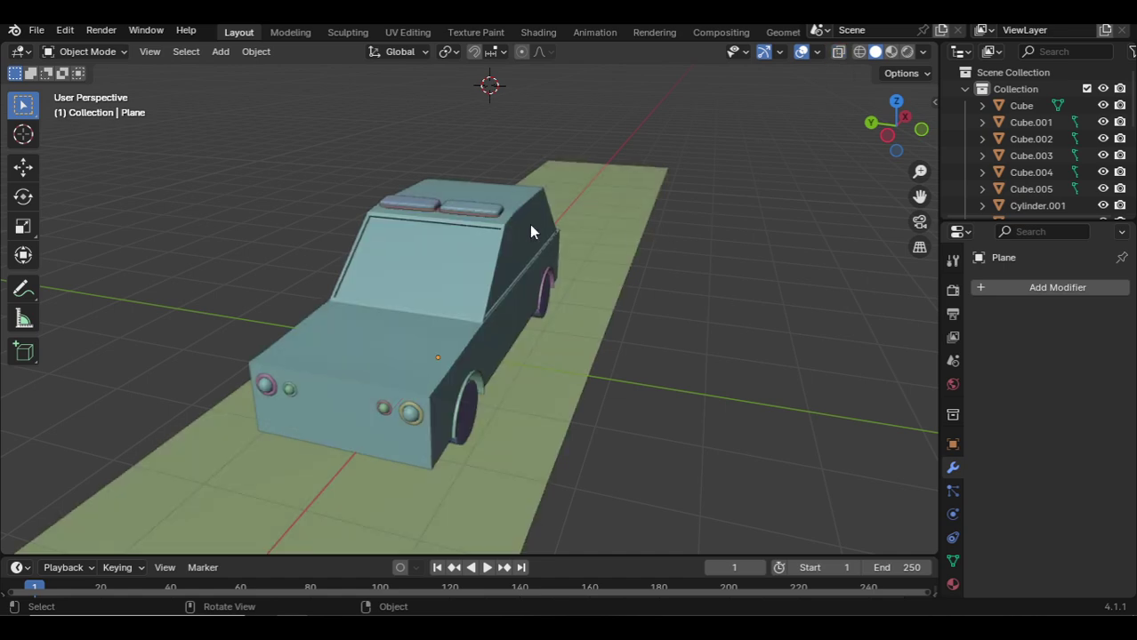
{"action": "scroll", "coordinate": [531, 232], "scroll_direction": "up", "scroll_amount": 3}
{"action": "scroll", "coordinate": [581, 229], "scroll_direction": "down", "scroll_amount": 4}
{"action": "middle_click_drag", "start_coordinate": [729, 246], "coordinate": [650, 286]}
{"action": "scroll", "coordinate": [621, 276], "scroll_direction": "up", "scroll_amount": 2}
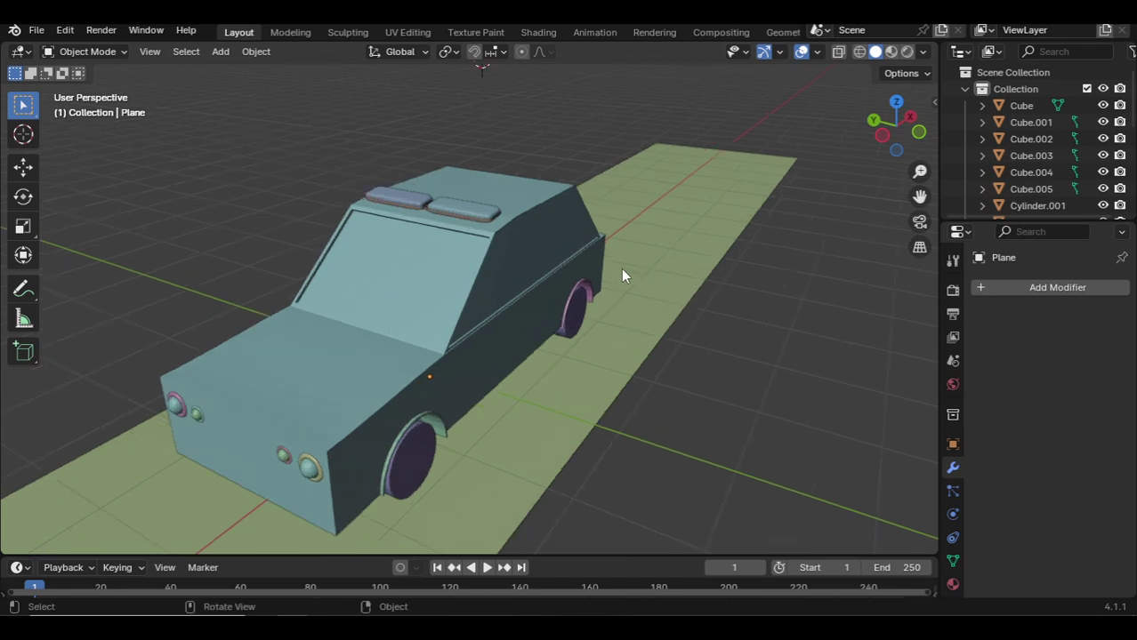
{"action": "scroll", "coordinate": [633, 269], "scroll_direction": "down", "scroll_amount": 2}
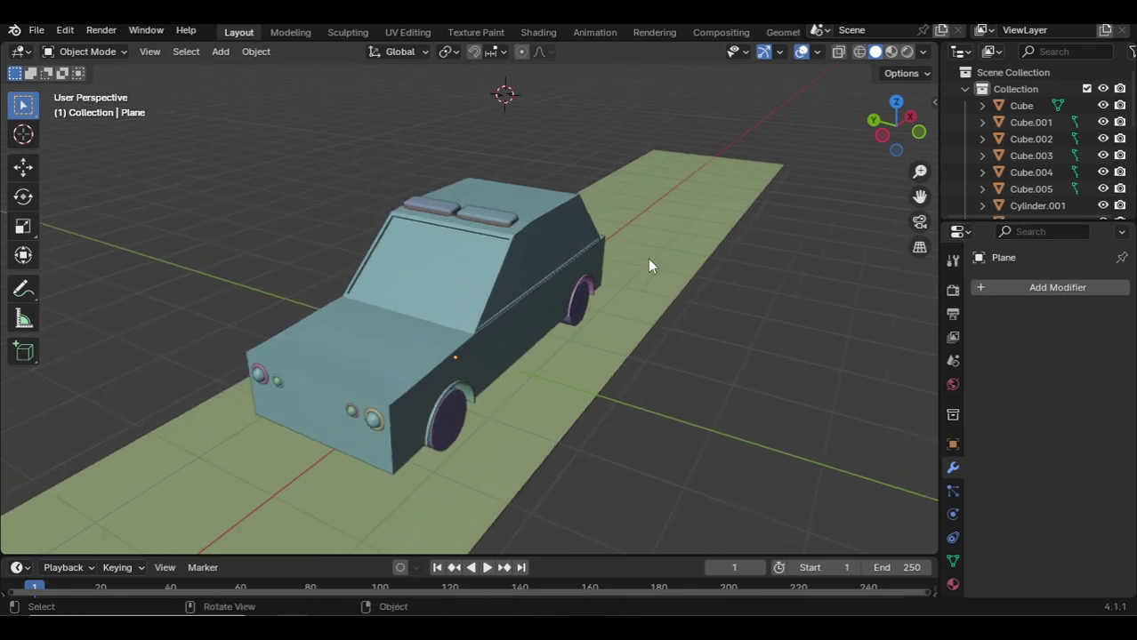